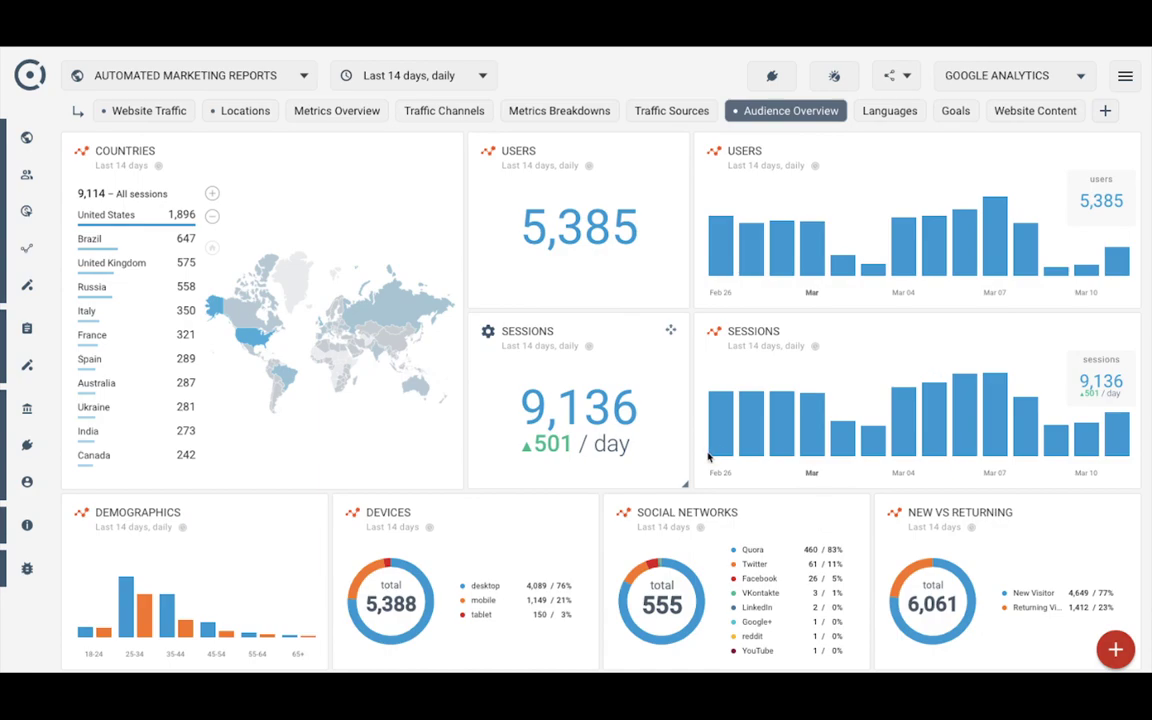
pyautogui.moveTo(163, 5)
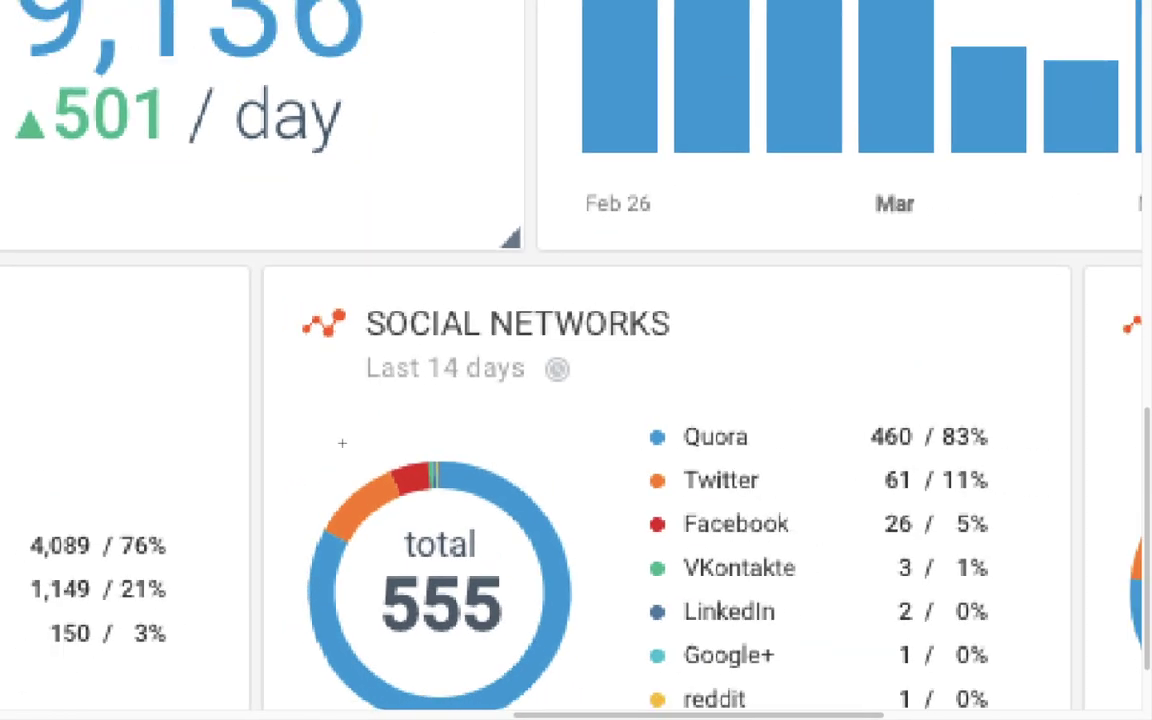
pyautogui.scroll(-2, 342, 442)
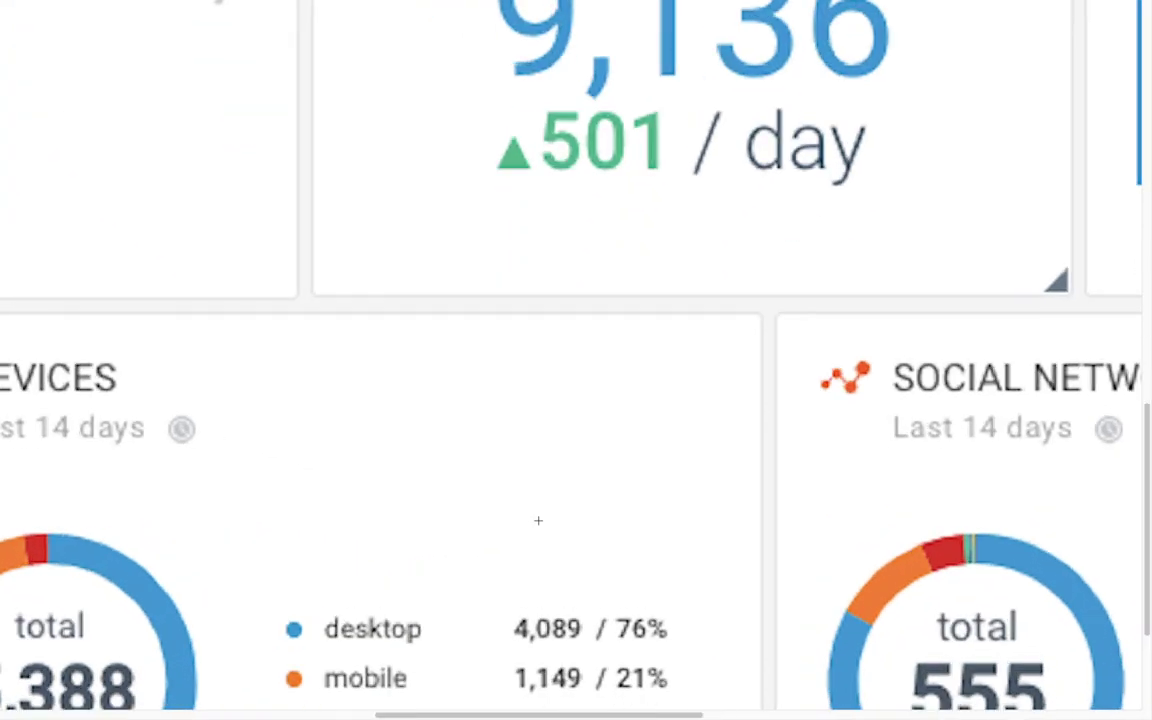
pyautogui.hscroll(-2, 538, 520)
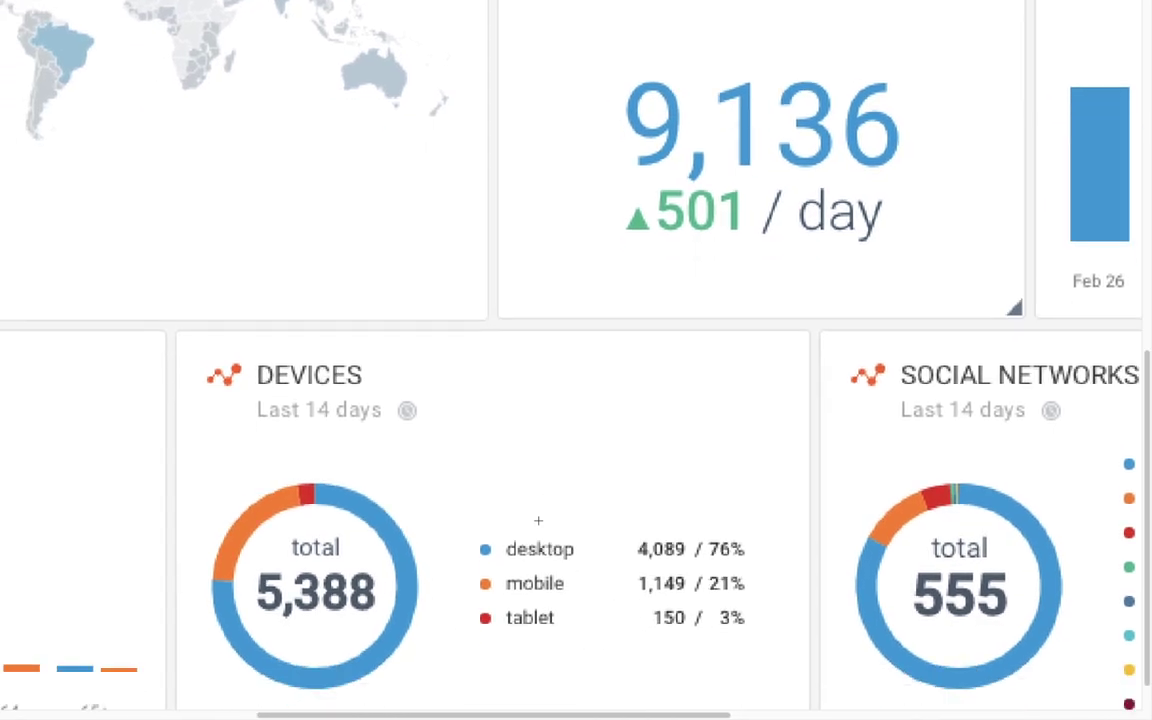
pyautogui.scroll(-2, 538, 518)
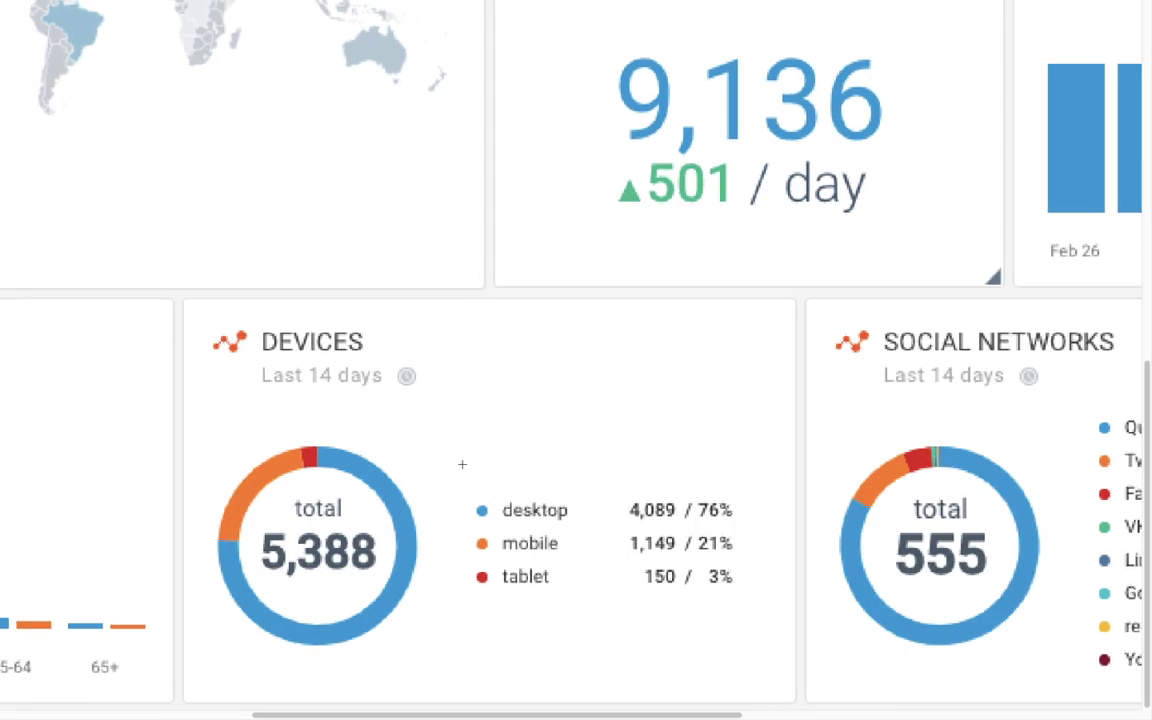
pyautogui.moveTo(454, 481); pyautogui.dragTo(586, 534)
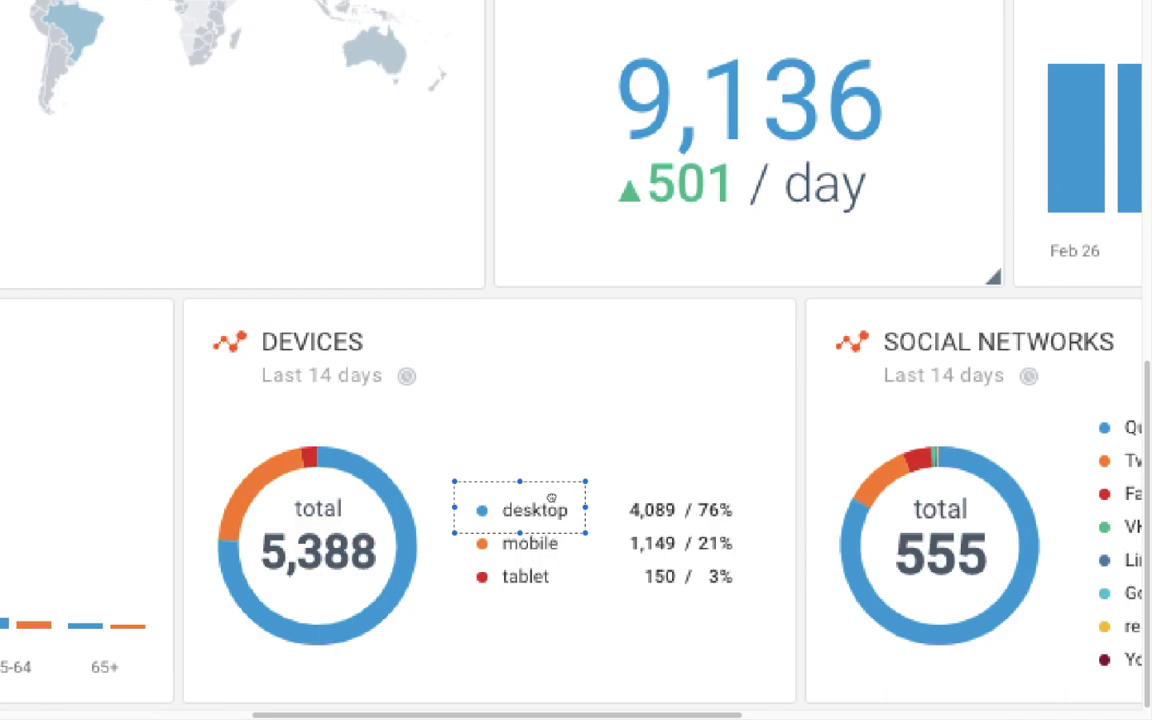
# Bring up the Google results for 'voiture électrique' topped by Volkswagen, Hyundai, Fiat and Renault ads
pyautogui.click(552, 456)
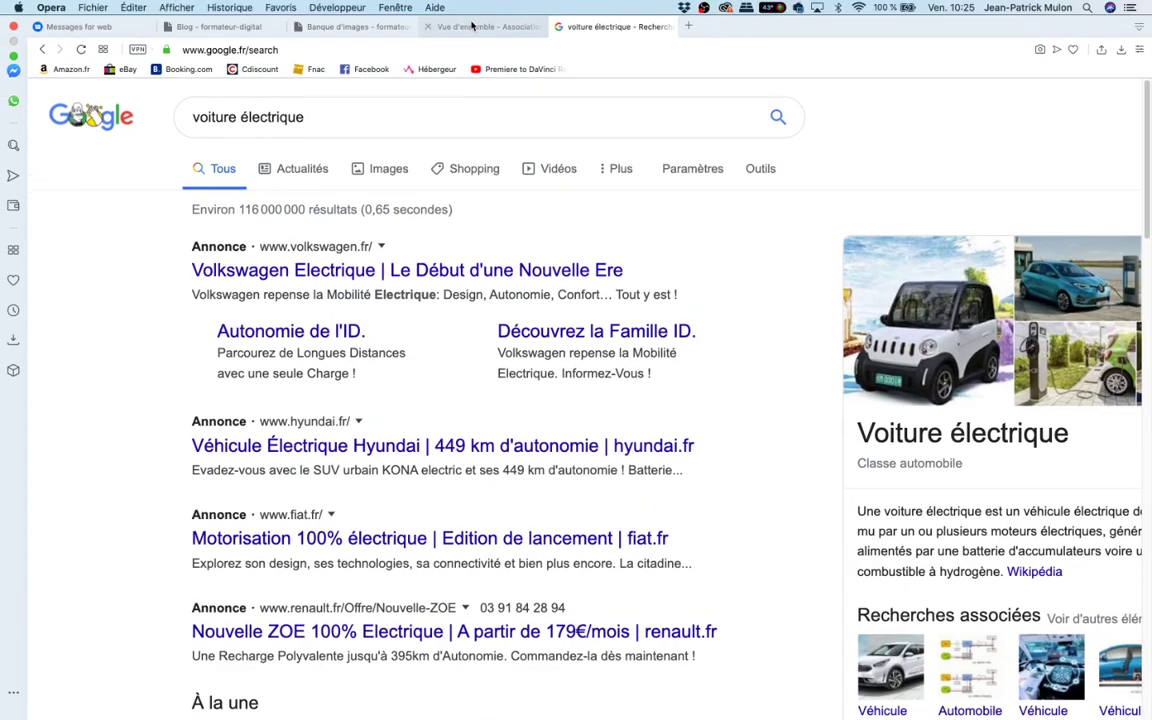
# Review Toutes les campagnes: Campagne nº 1 and nº 2 at 0 clicks, 0 impressions, 0,00 € cost
pyautogui.click(472, 26)
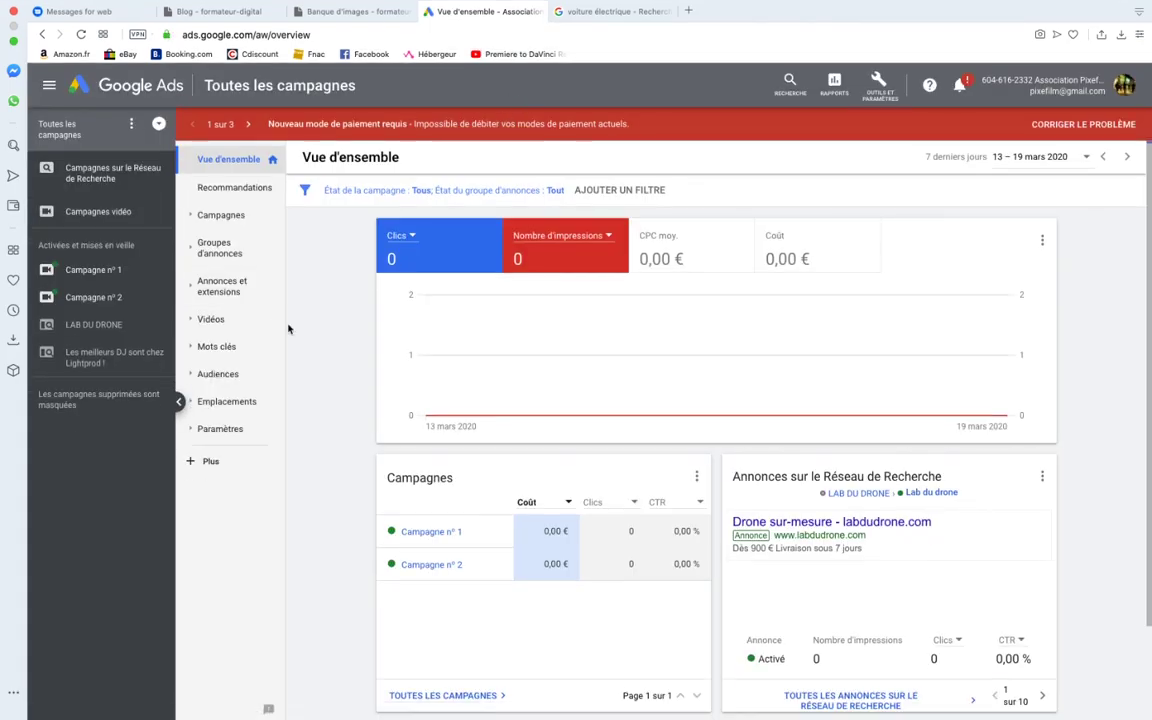
pyautogui.scroll(-5, 288, 329)
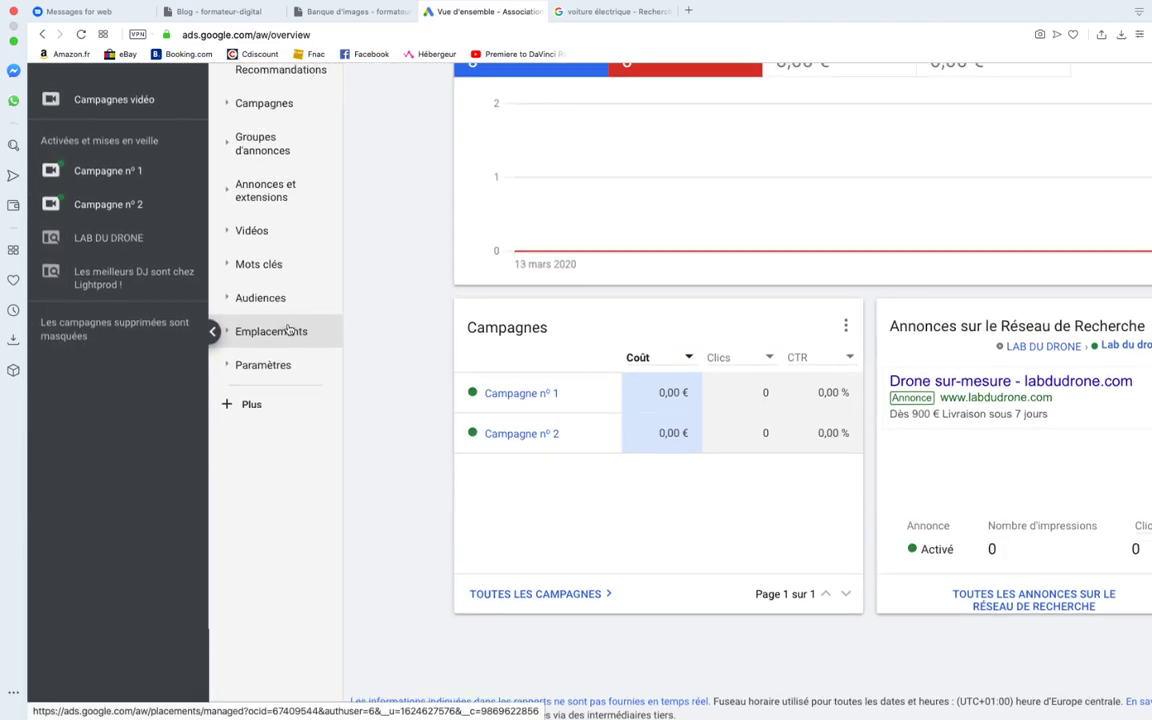
pyautogui.scroll(2, 288, 329)
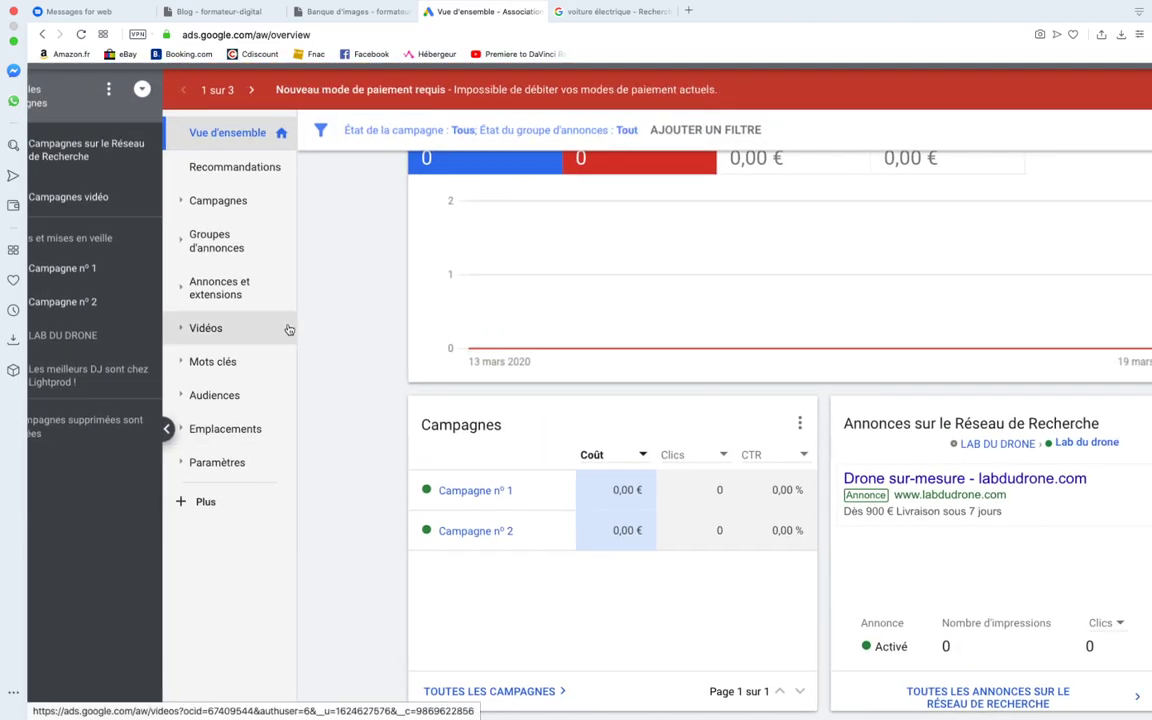
pyautogui.hscroll(5, 288, 329)
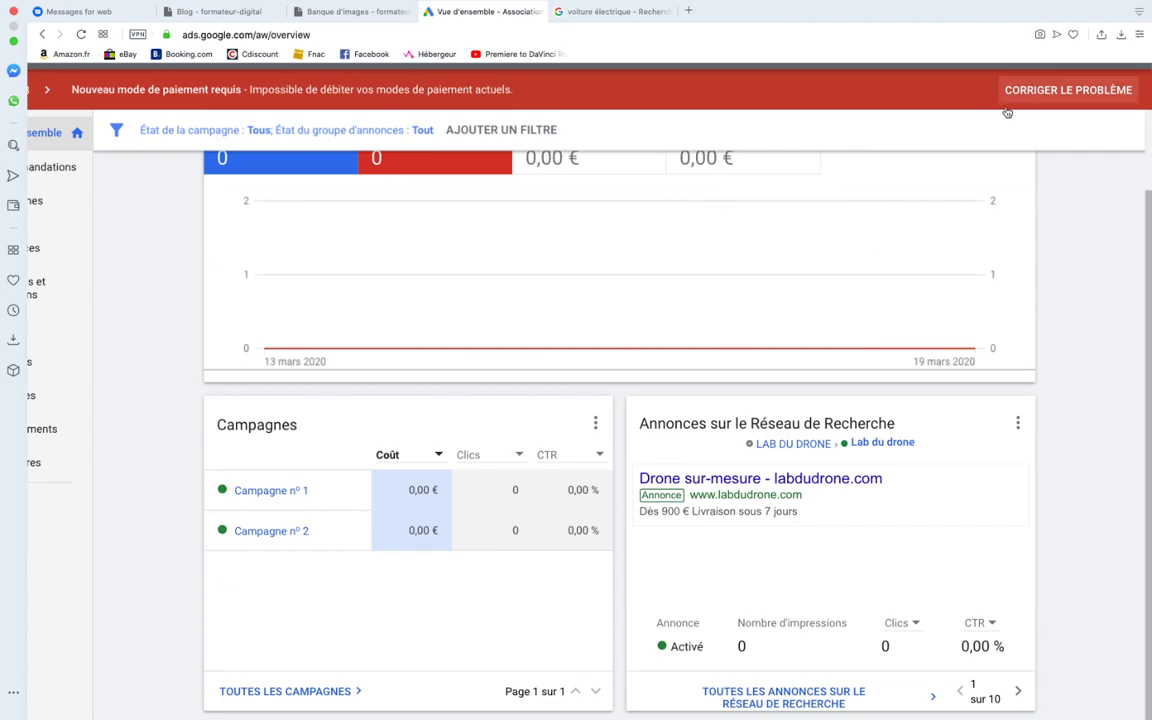
pyautogui.scroll(3, 880, 262)
pyautogui.hscroll(-5, 950, 333)
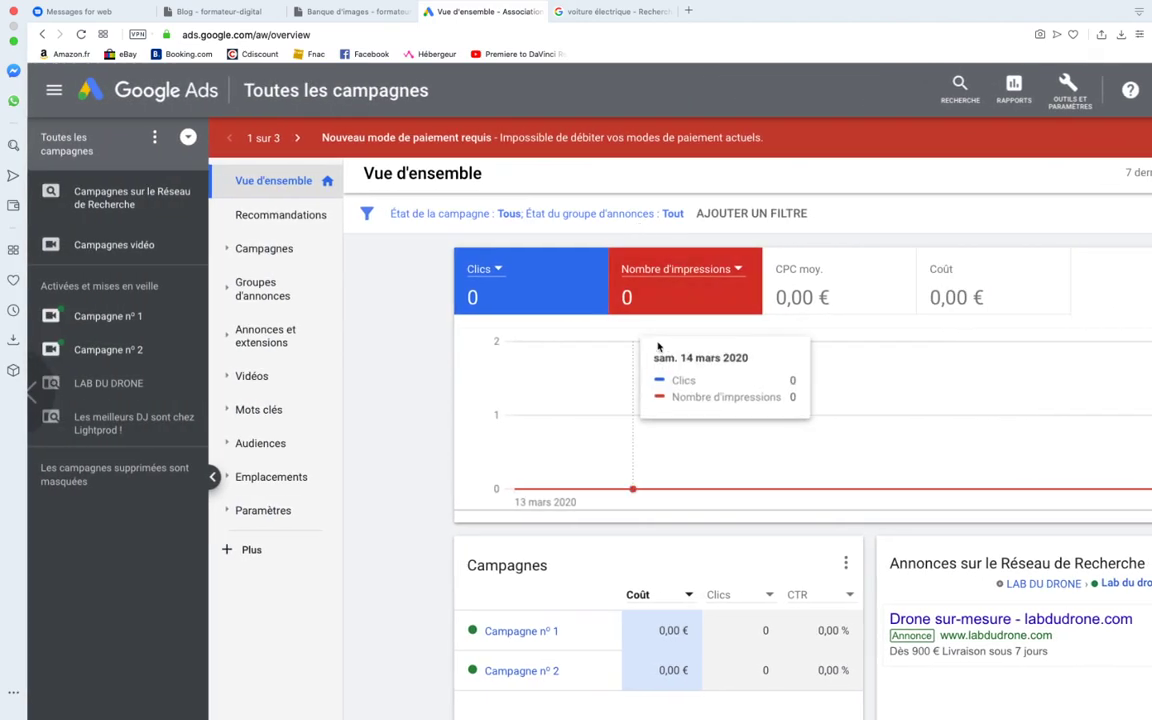
pyautogui.scroll(-3, 613, 332)
pyautogui.scroll(3, 613, 332)
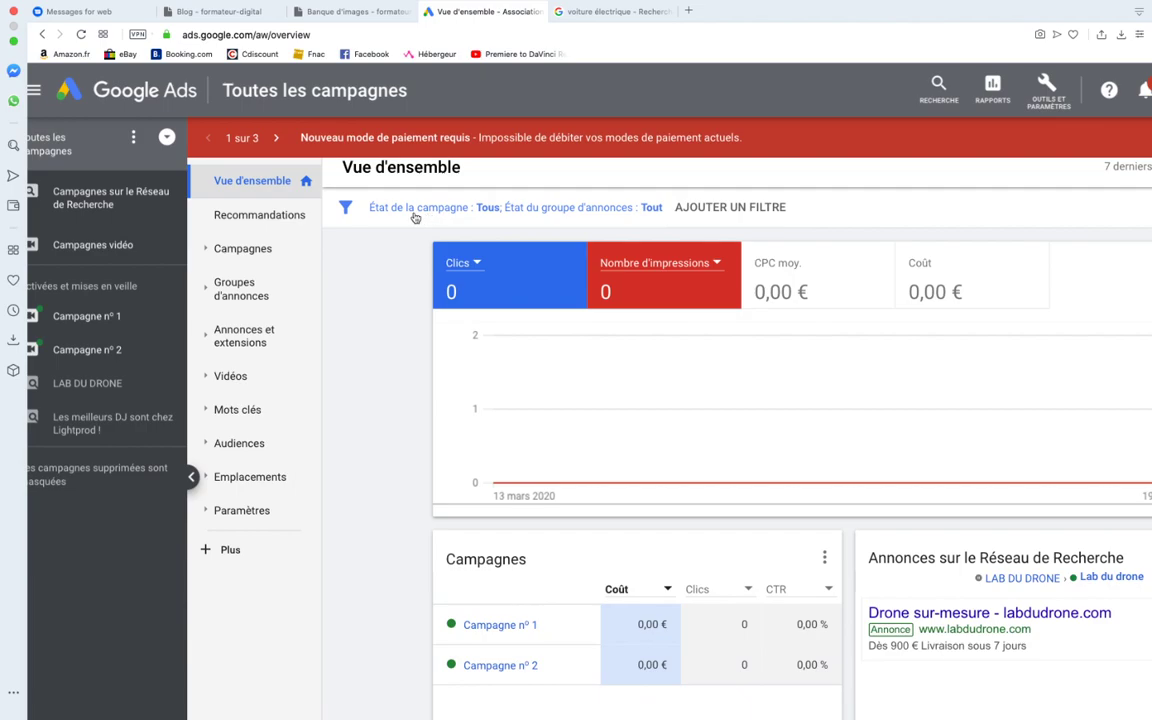
pyautogui.rightClick(85, 327)
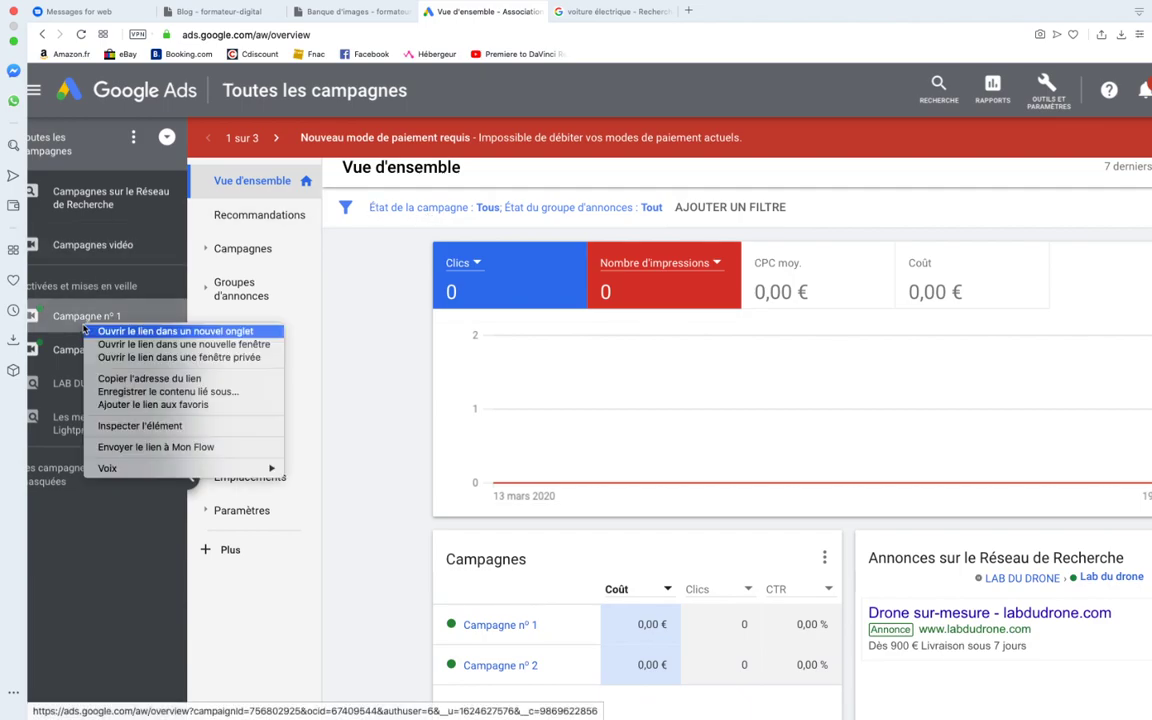
# Go from the Search Network campaigns overview to the Campagnes list, excluding deleted campaigns
pyautogui.click(137, 204)
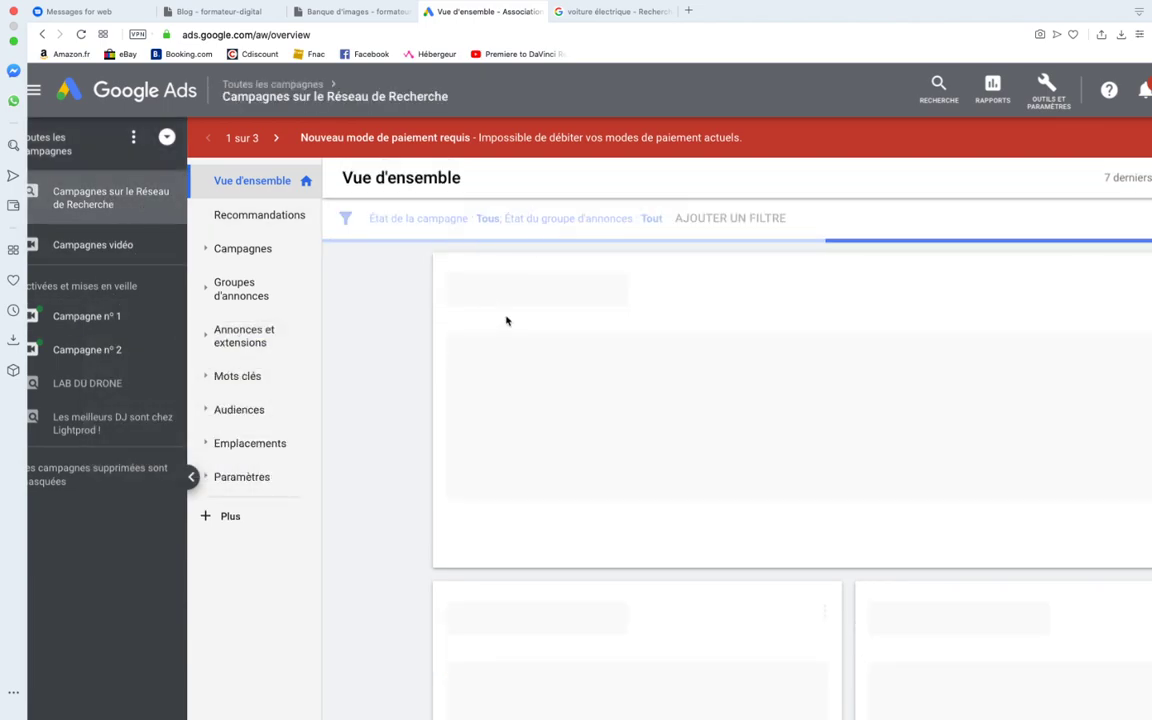
pyautogui.hscroll(5, 506, 320)
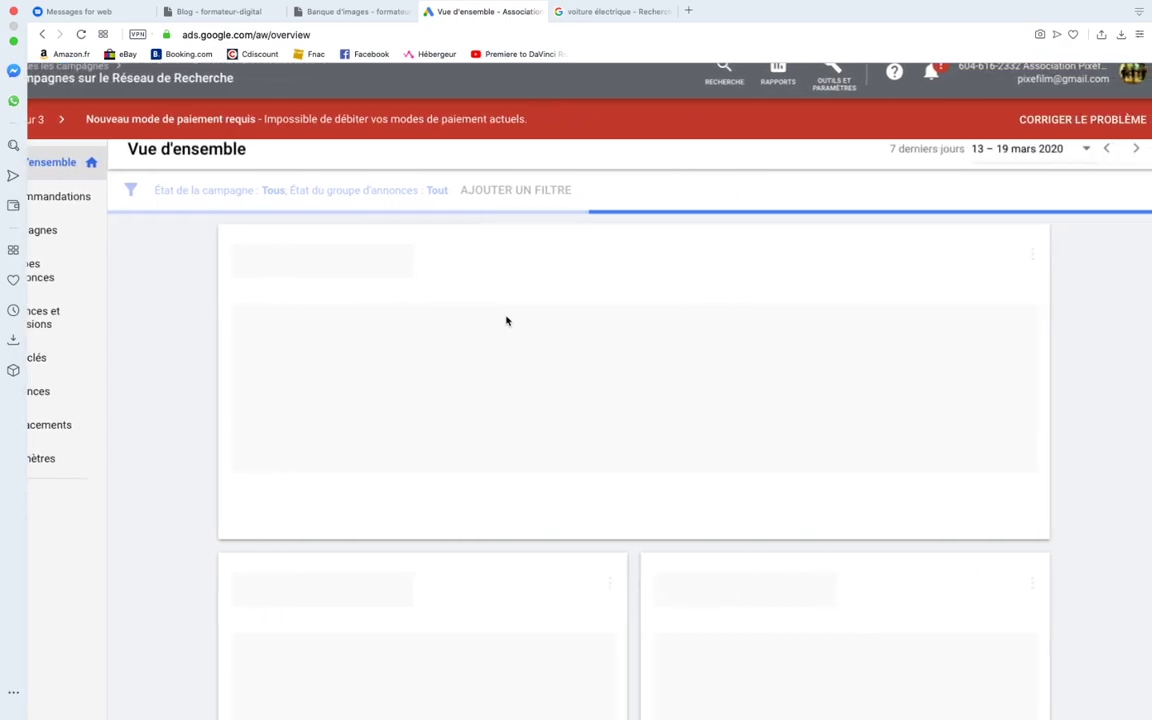
pyautogui.hscroll(-4, 506, 320)
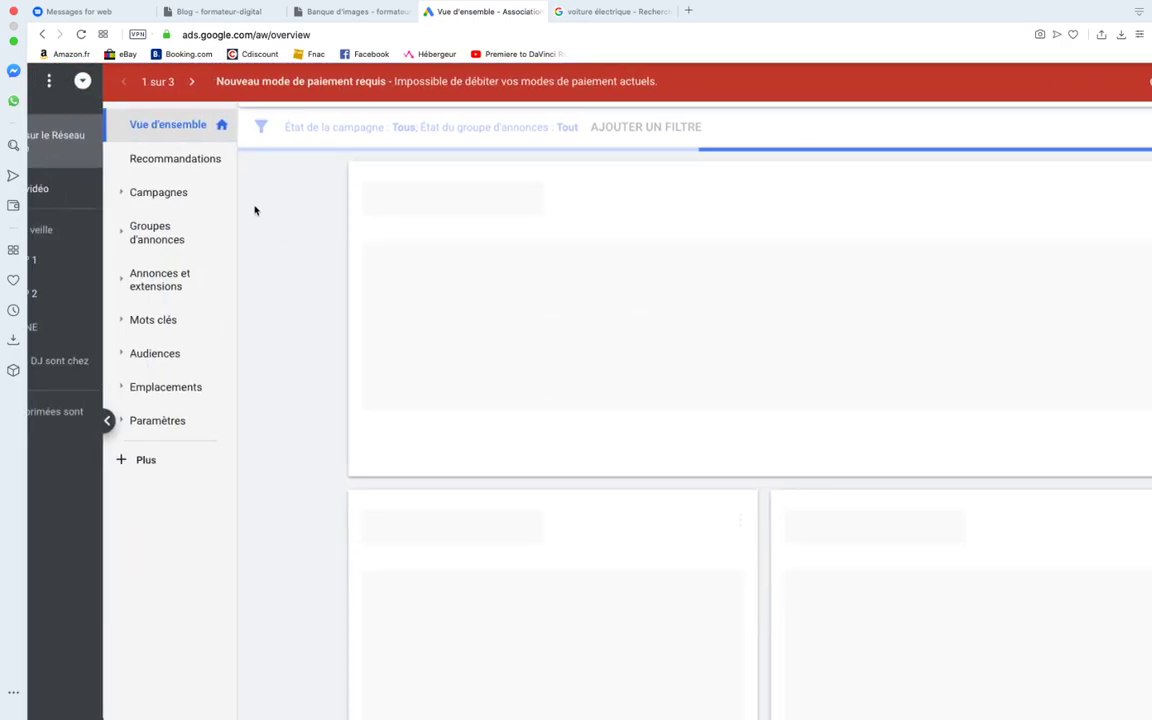
pyautogui.click(158, 195)
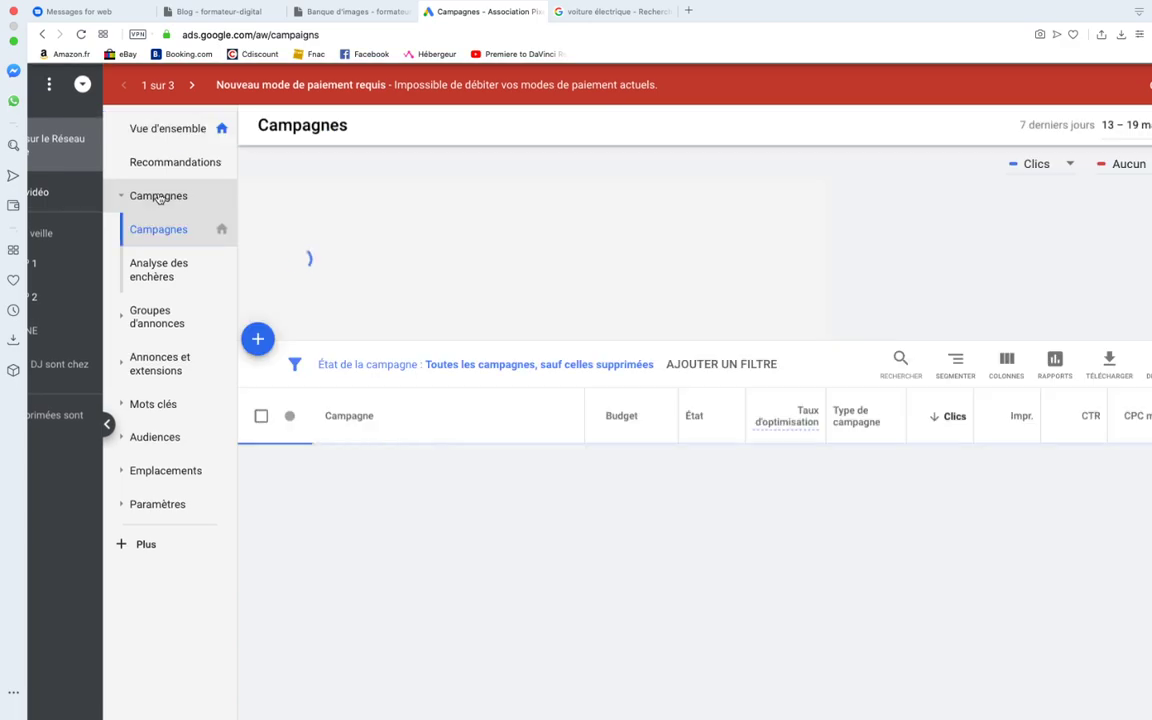
pyautogui.scroll(-2, 270, 314)
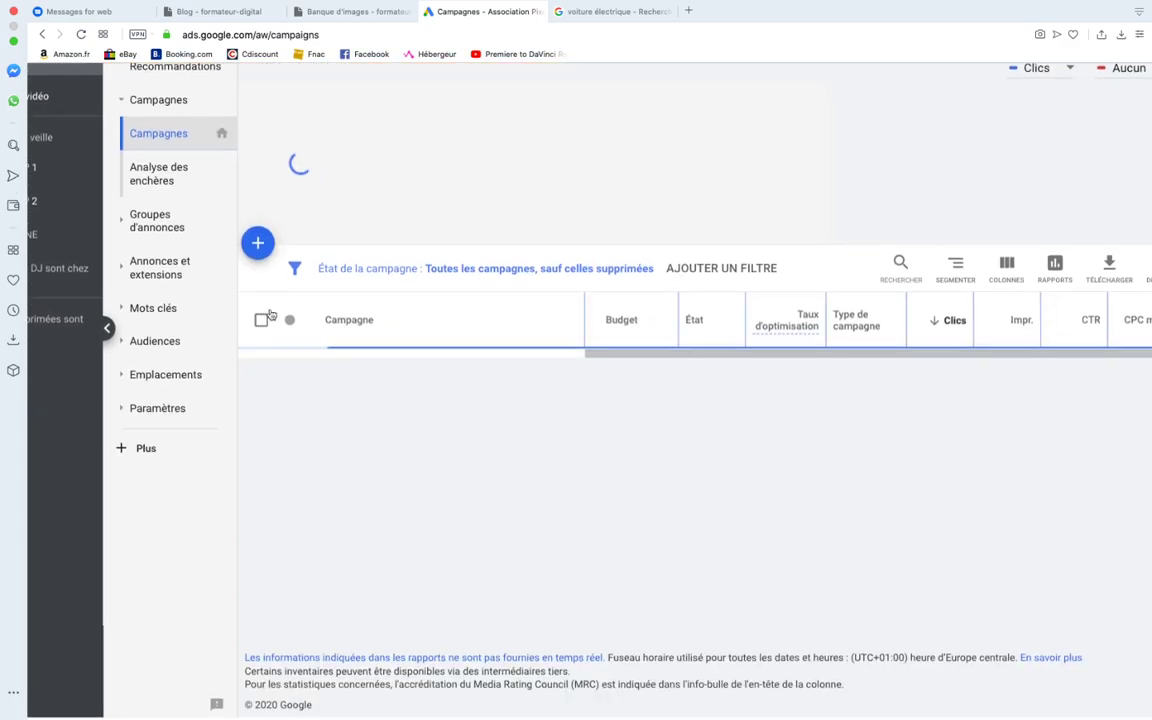
pyautogui.hscroll(3, 386, 411)
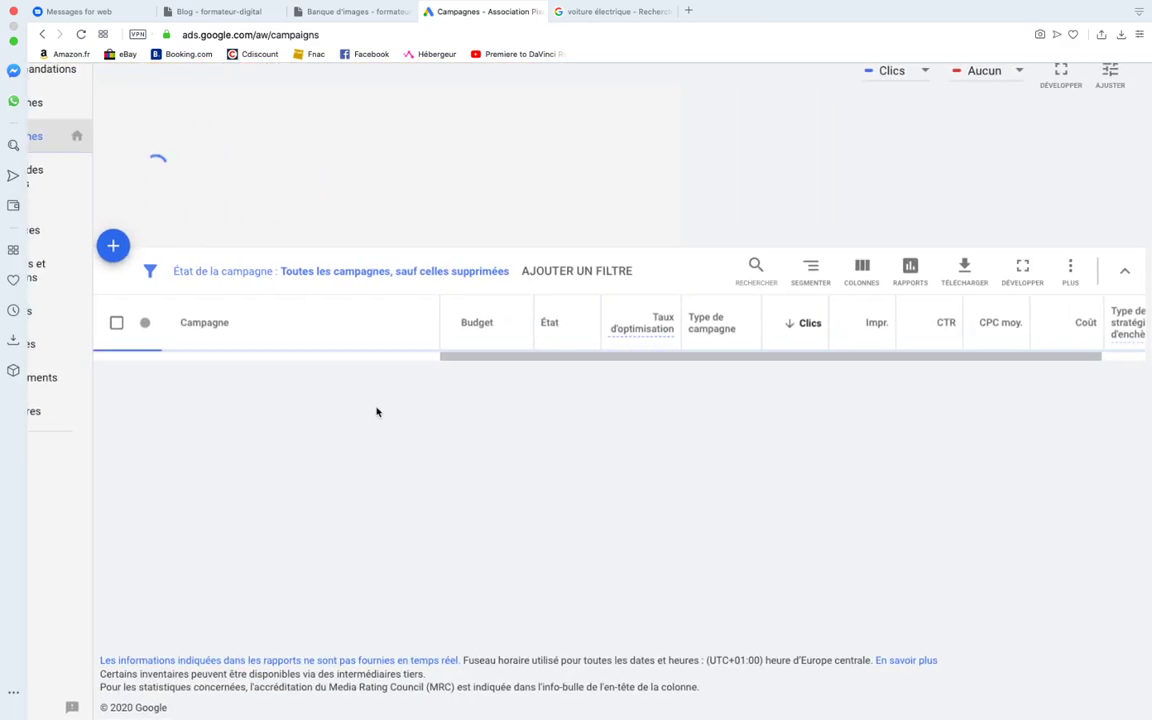
pyautogui.hscroll(-2, 434, 380)
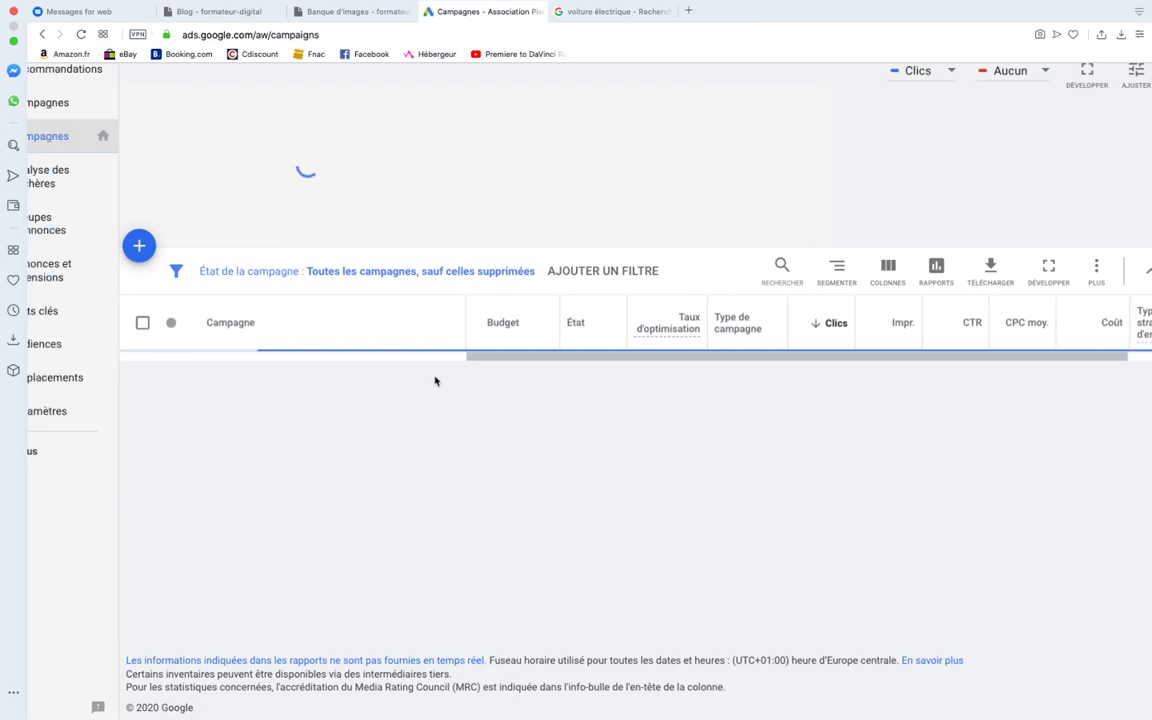
pyautogui.scroll(3, 517, 380)
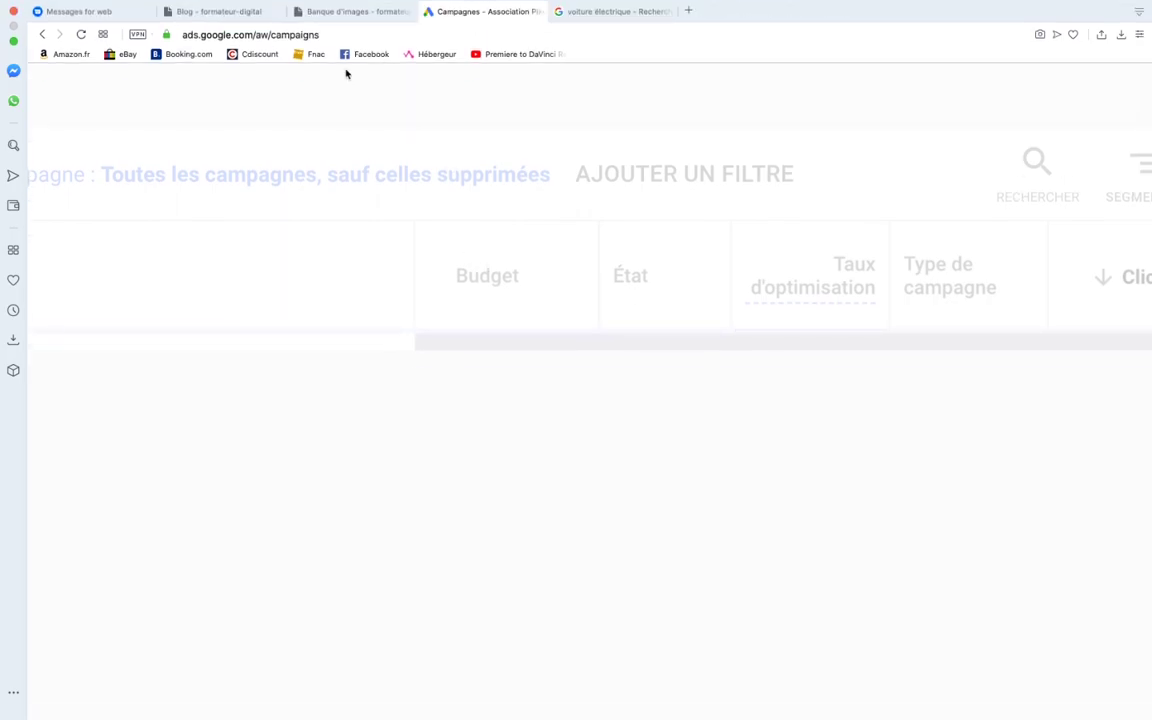
pyautogui.click(368, 12)
pyautogui.click(590, 12)
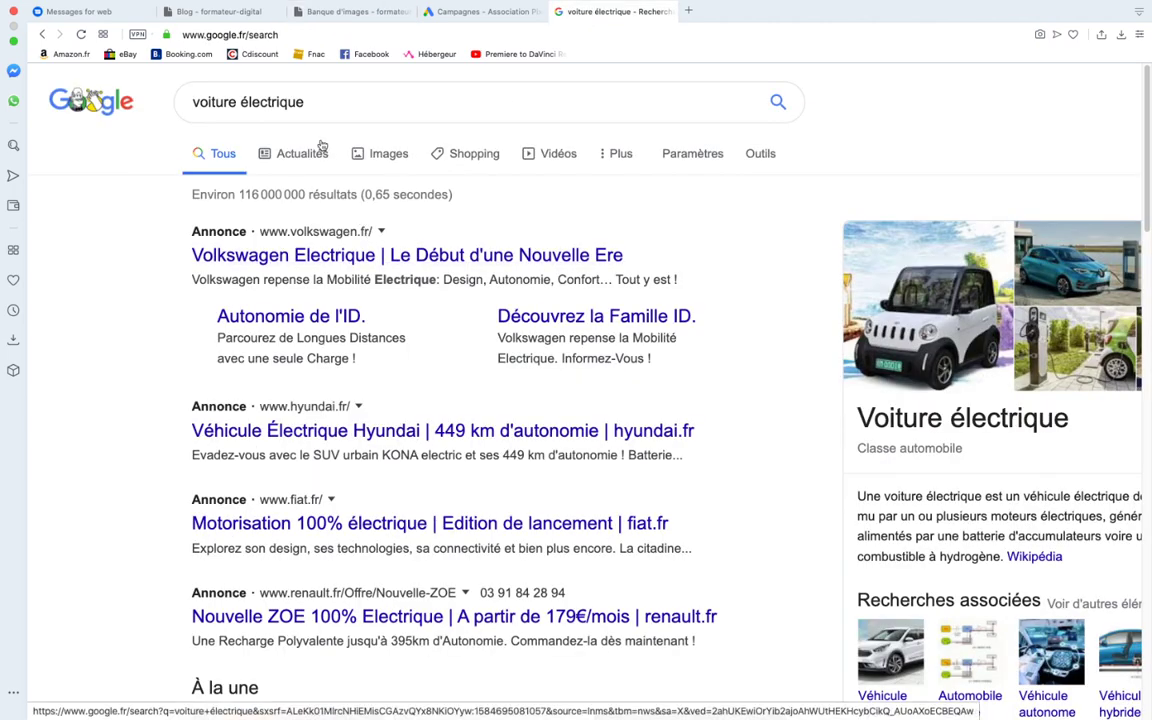
pyautogui.moveTo(308, 102); pyautogui.dragTo(170, 103)
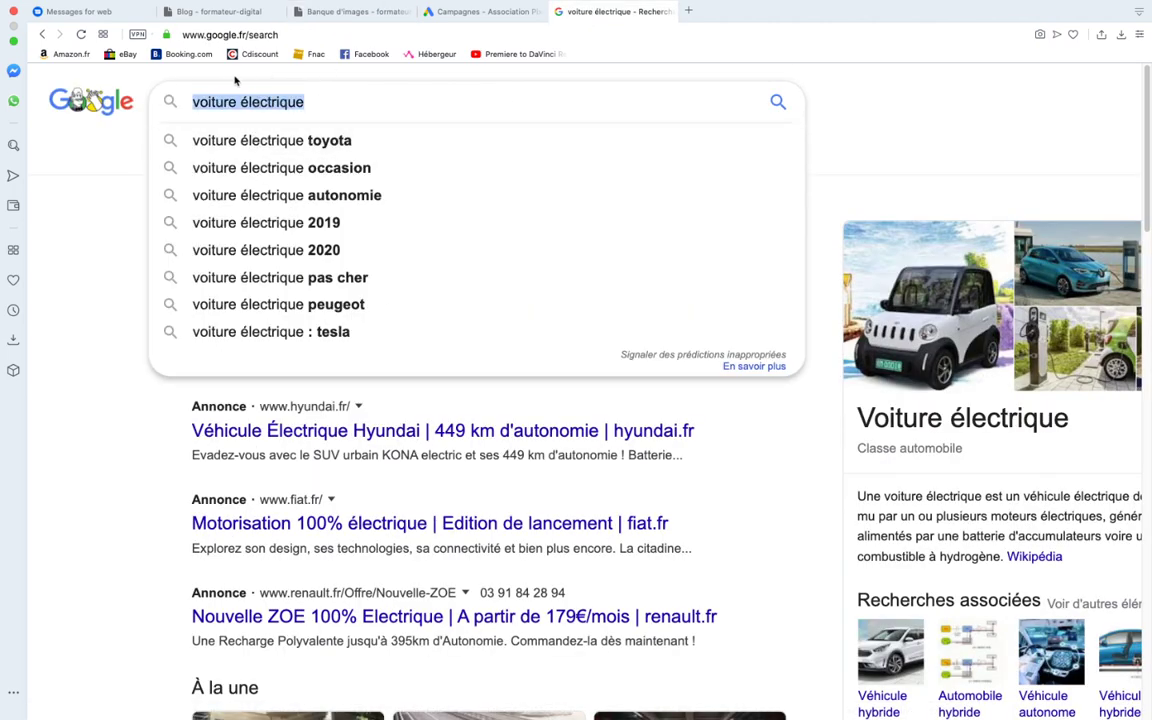
pyautogui.click(522, 31)
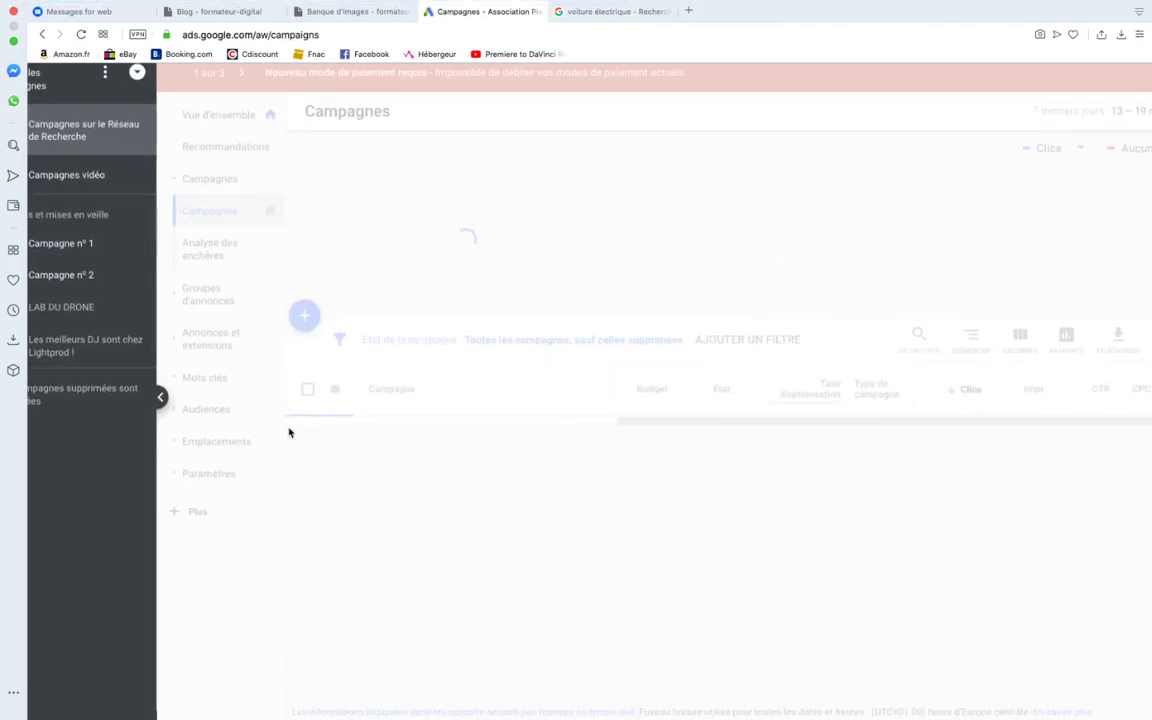
pyautogui.hscroll(2, 548, 281)
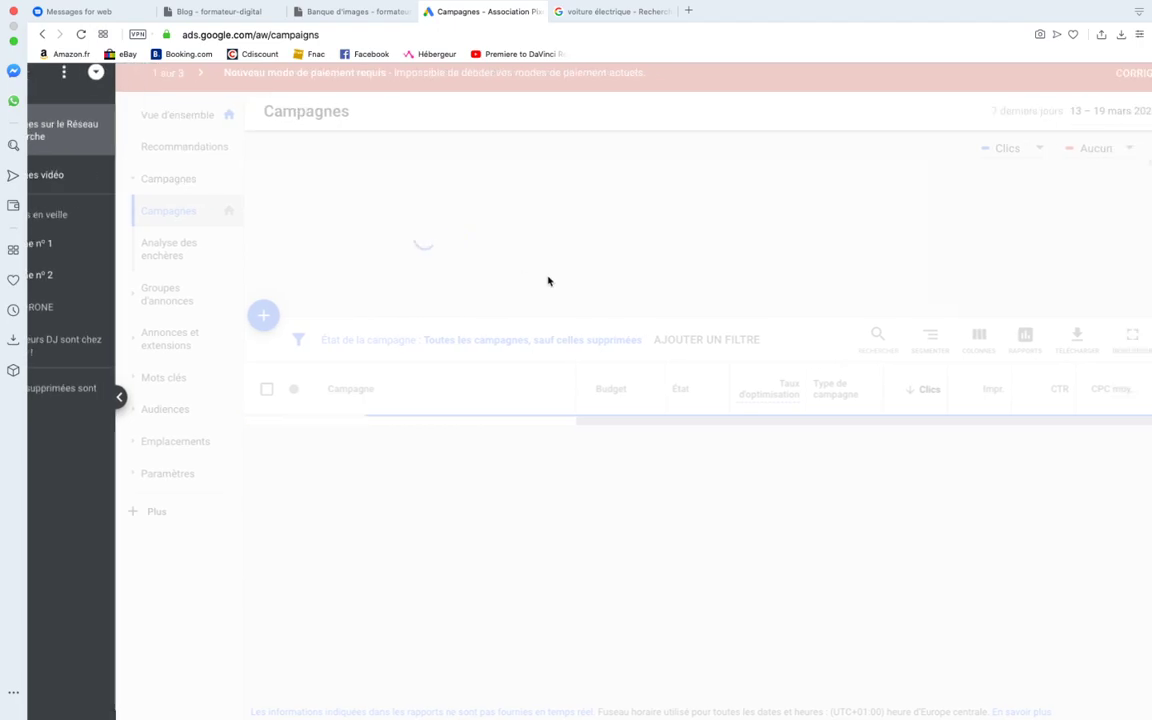
pyautogui.hscroll(4, 548, 281)
pyautogui.click(254, 33)
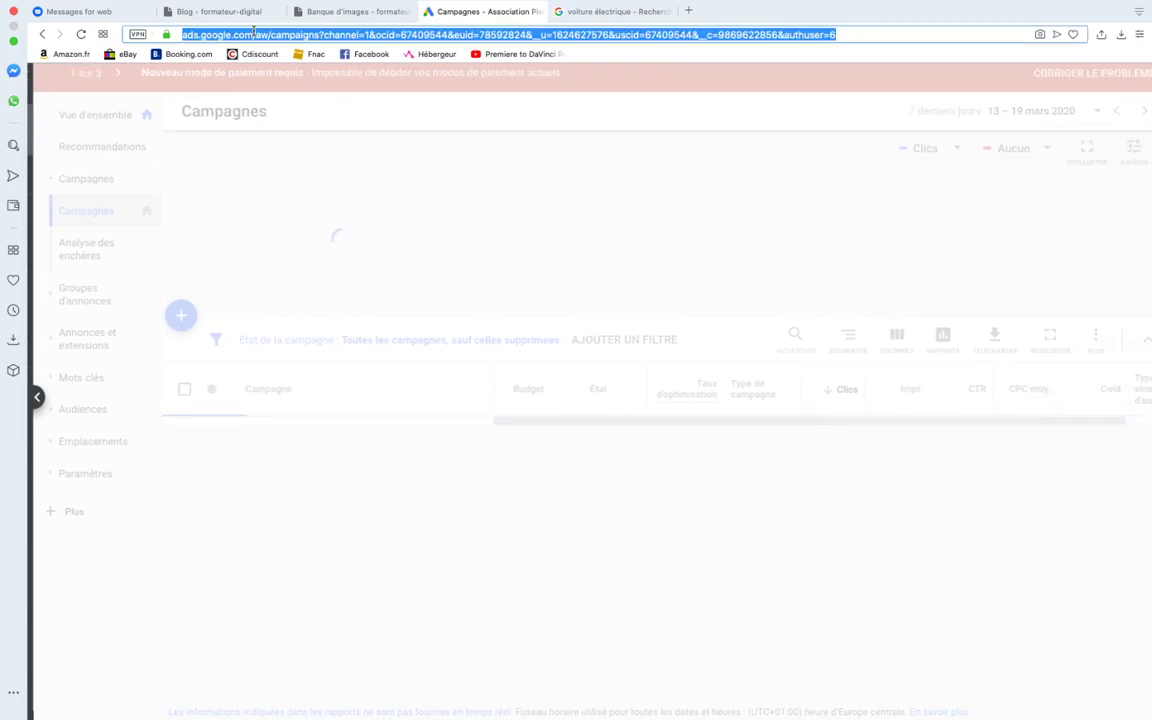
# Return to the 'voiture électrique' results and resubmit the search to reload its sponsored ads
pyautogui.click(607, 12)
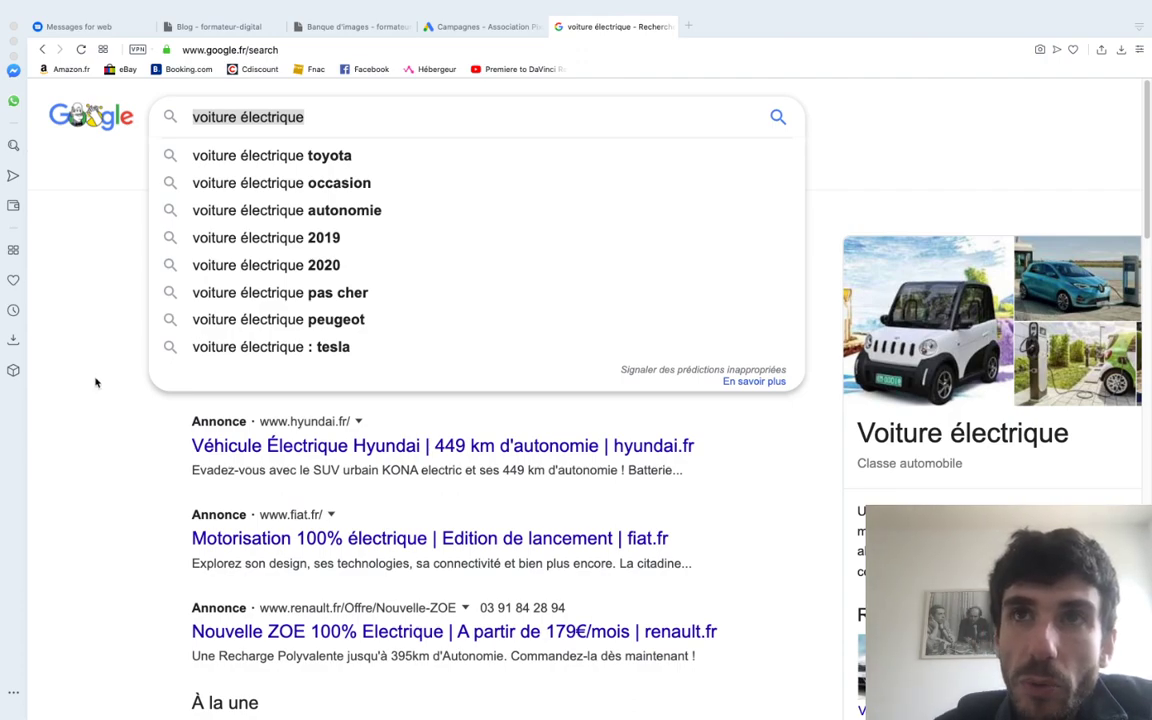
pyautogui.press('Return')
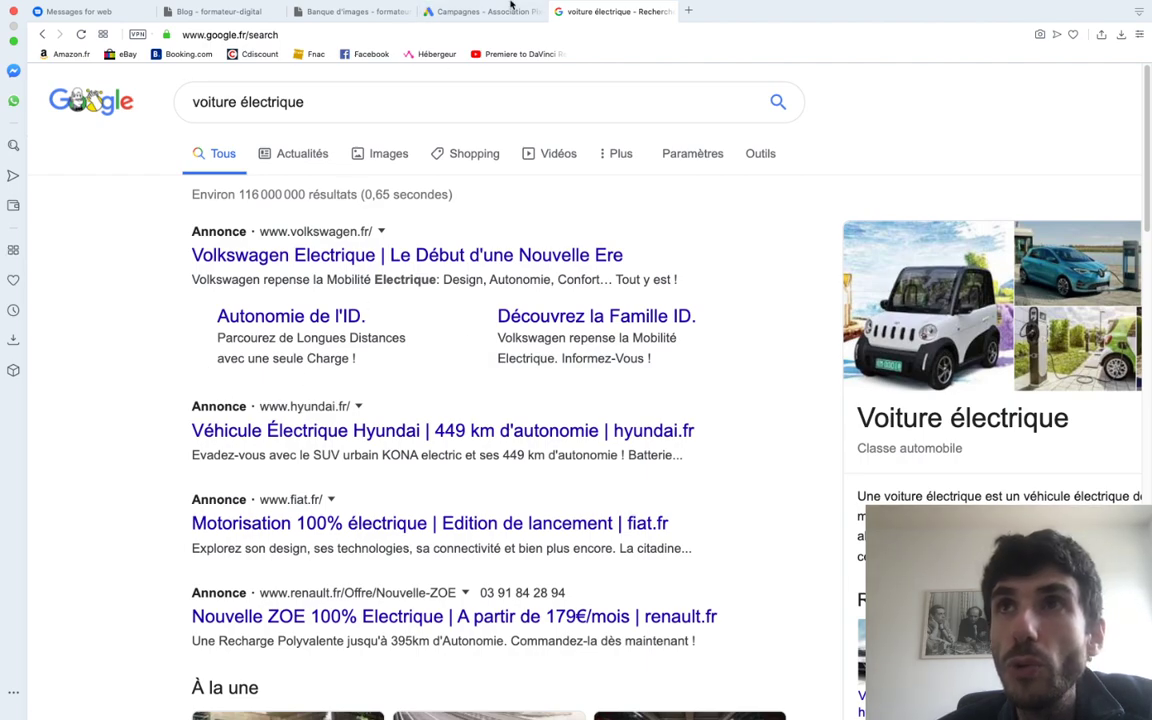
# Open the Lightprod DJ campaign's ad groups and scroll through the table
pyautogui.click(505, 10)
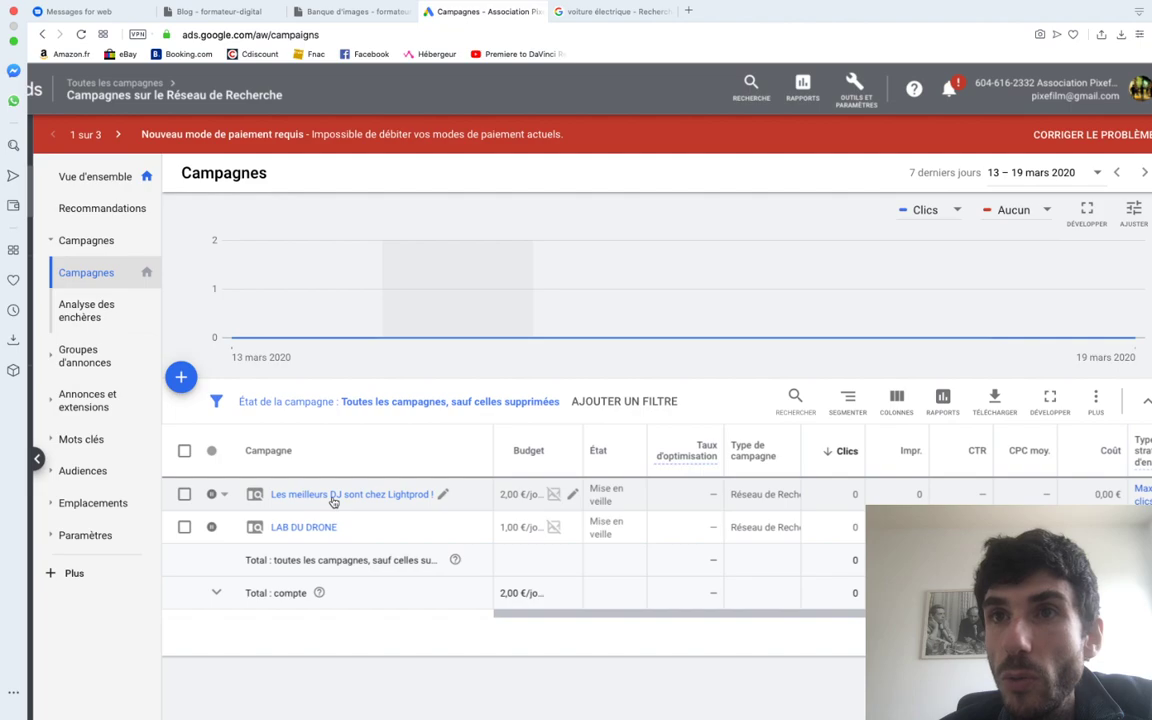
pyautogui.click(333, 492)
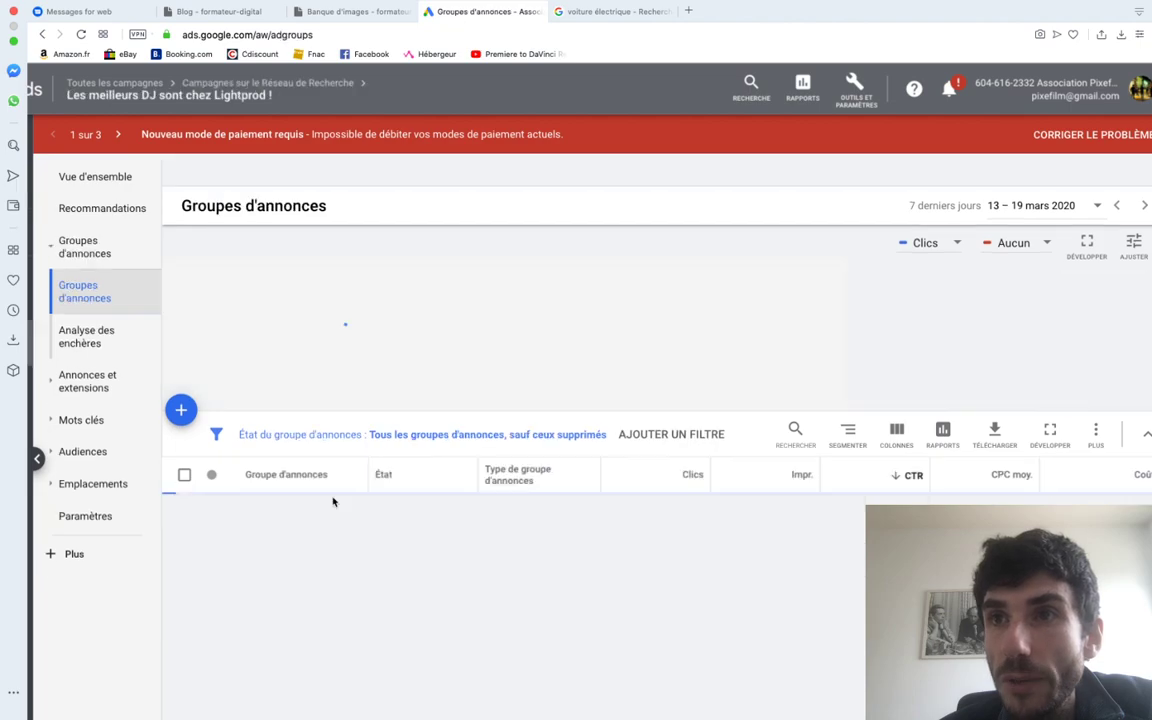
pyautogui.scroll(-2, 330, 300)
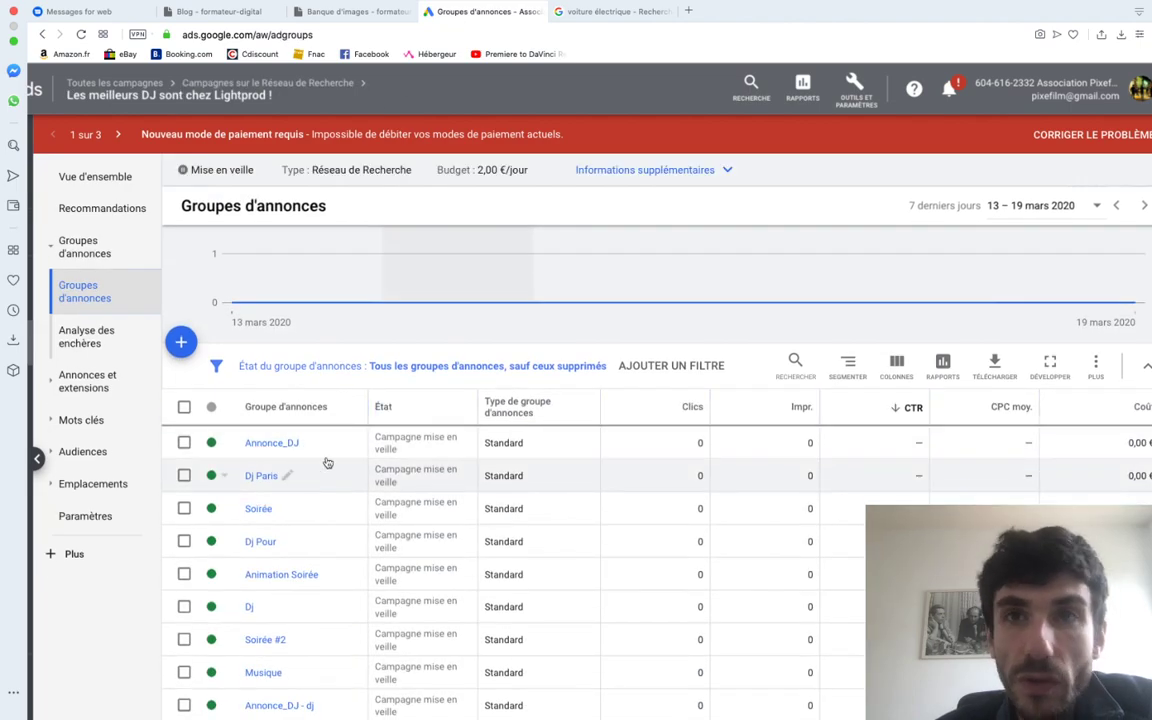
pyautogui.scroll(5, 491, 352)
pyautogui.scroll(-5, 376, 475)
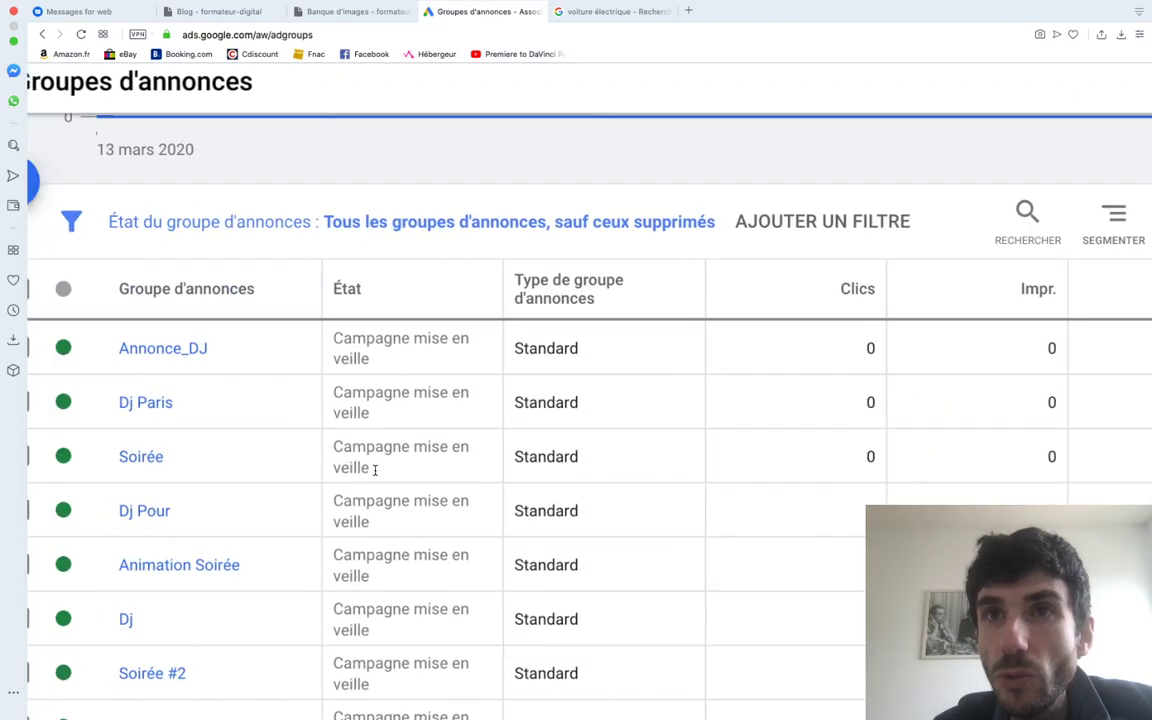
pyautogui.scroll(5, 376, 475)
pyautogui.scroll(-5, 376, 475)
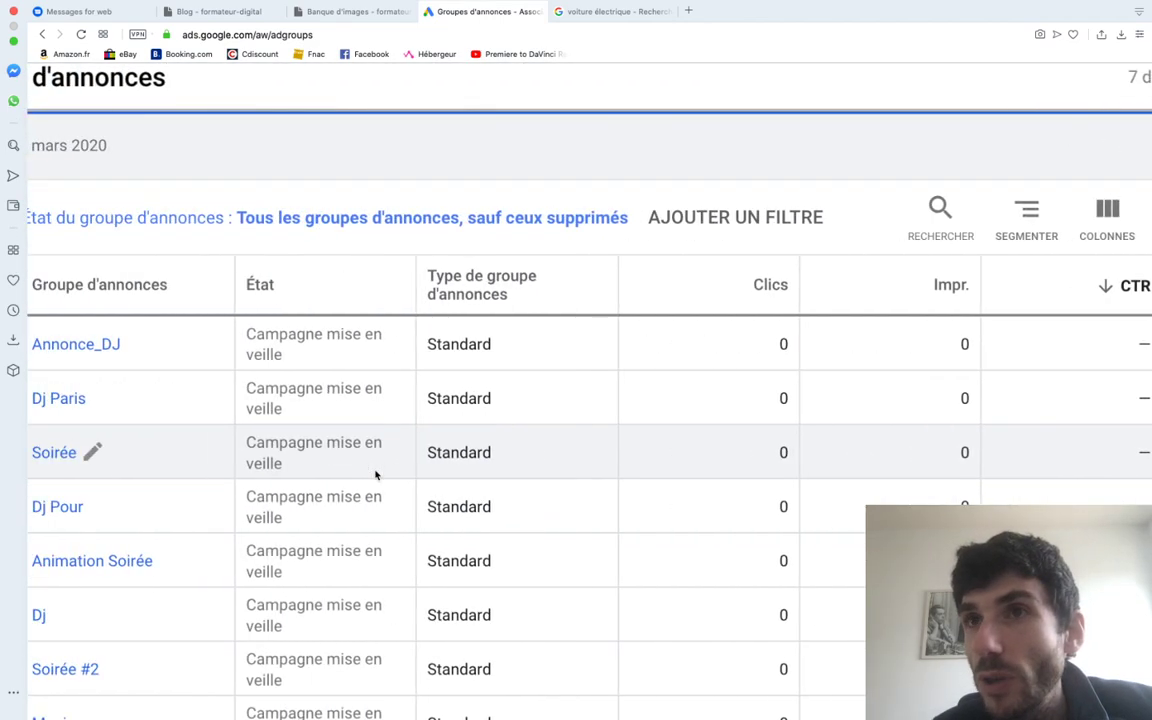
pyautogui.scroll(5, 375, 473)
pyautogui.hscroll(3, 375, 473)
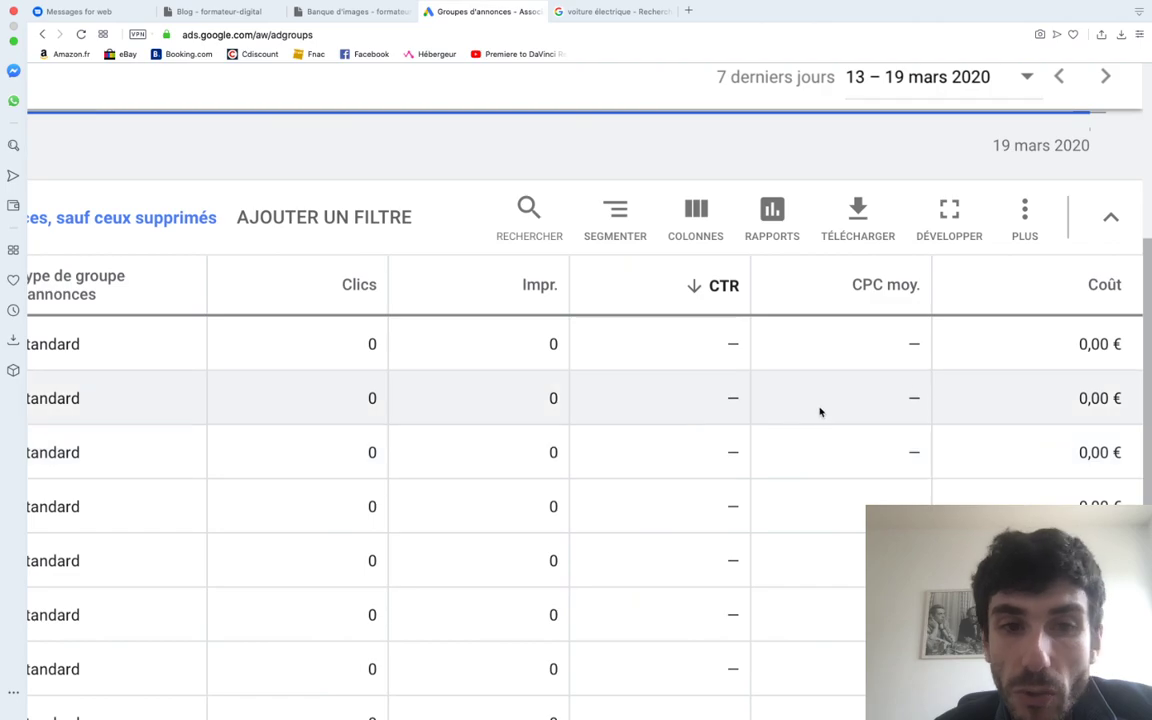
pyautogui.hscroll(-5, 730, 407)
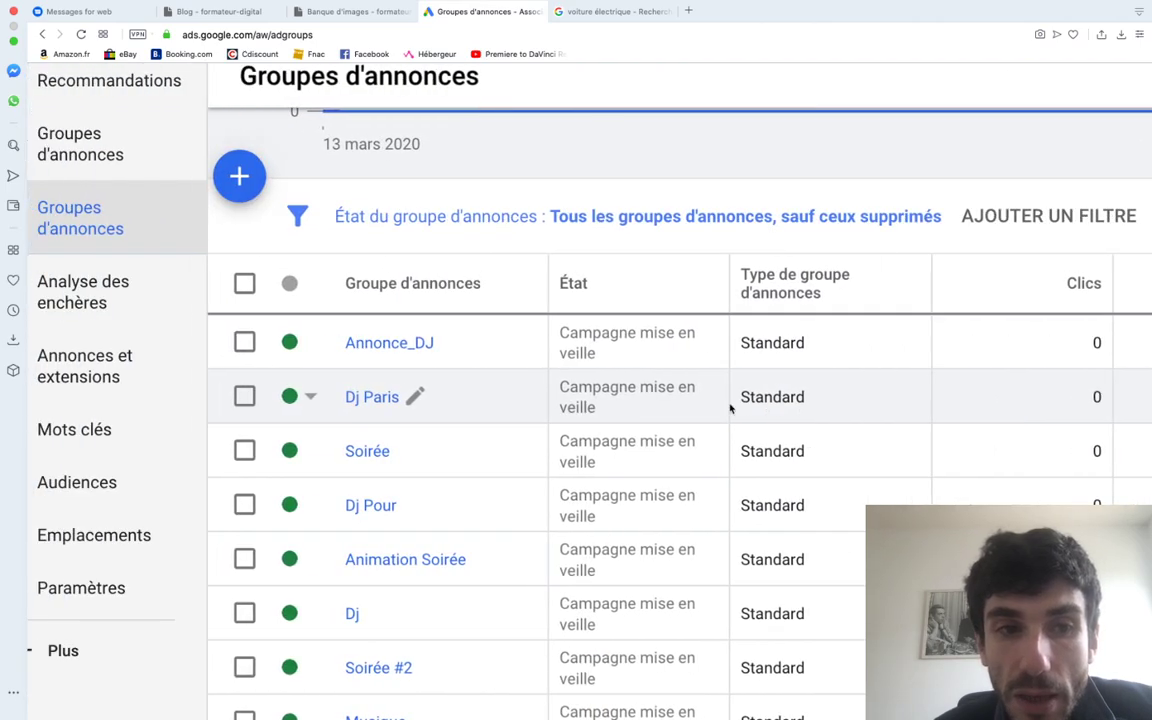
pyautogui.hscroll(10, 730, 407)
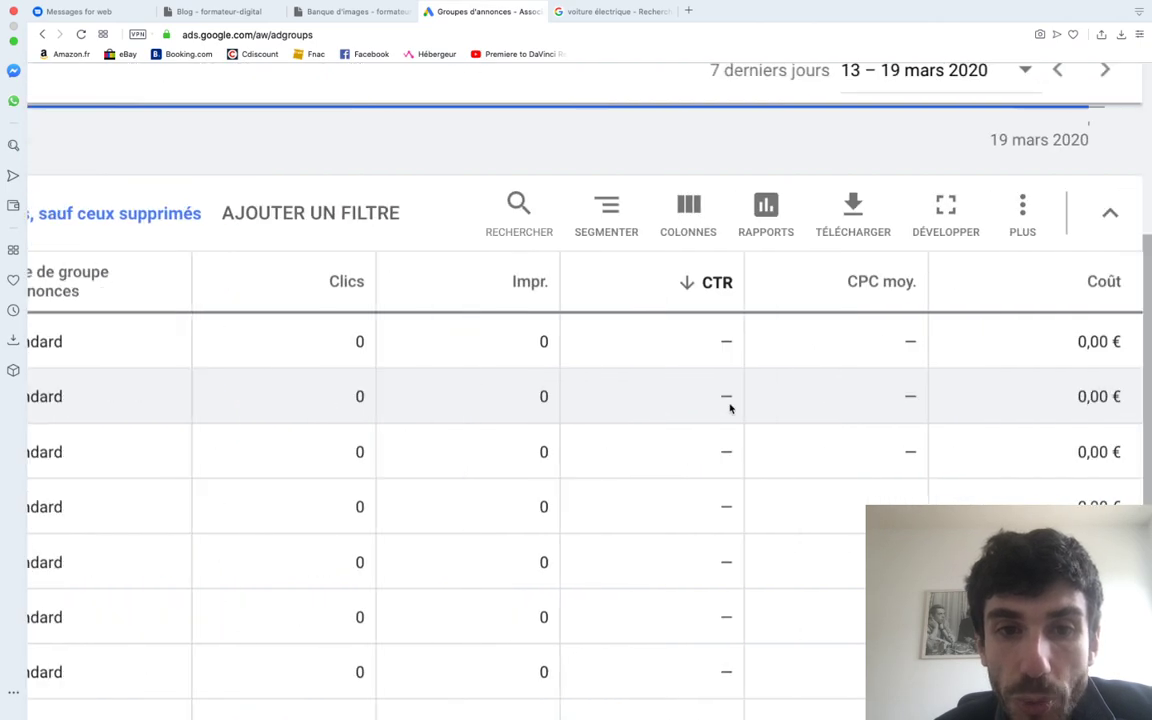
pyautogui.hscroll(-8, 754, 417)
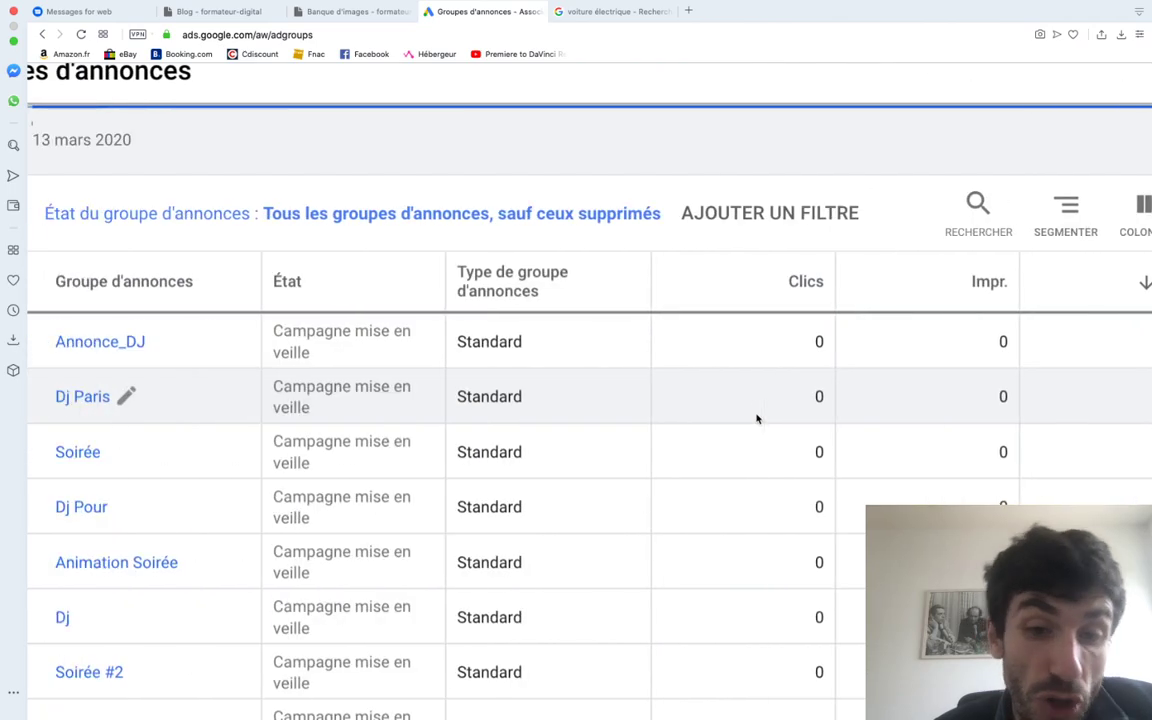
pyautogui.hscroll(-3, 757, 418)
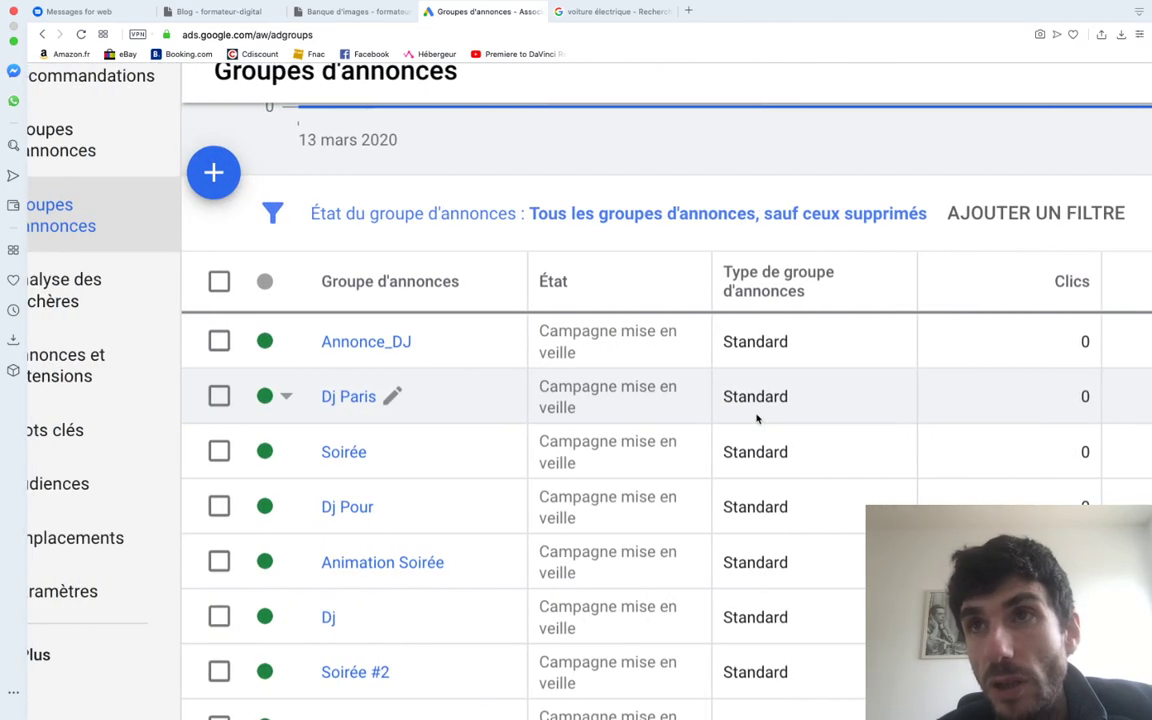
# Compare with the search results, then review the ad groups' Clics, Impr., CTR and Coût columns
pyautogui.click(575, 27)
pyautogui.click(529, 27)
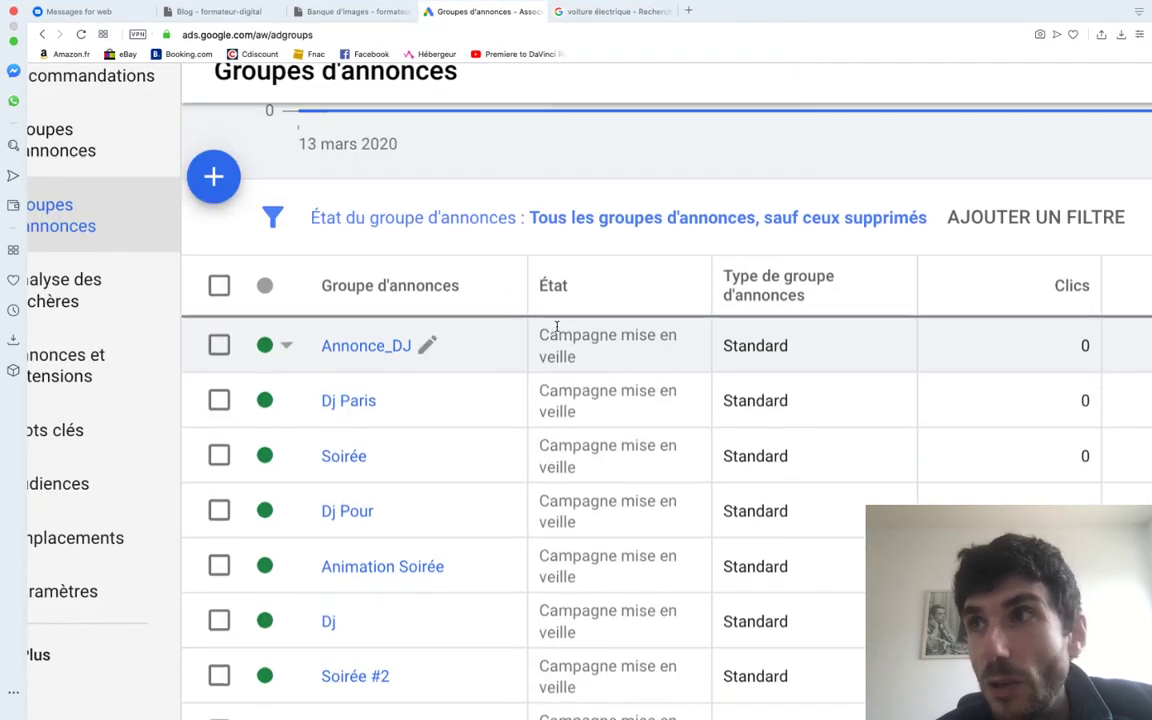
pyautogui.hscroll(2, 557, 331)
pyautogui.hscroll(-8, 557, 331)
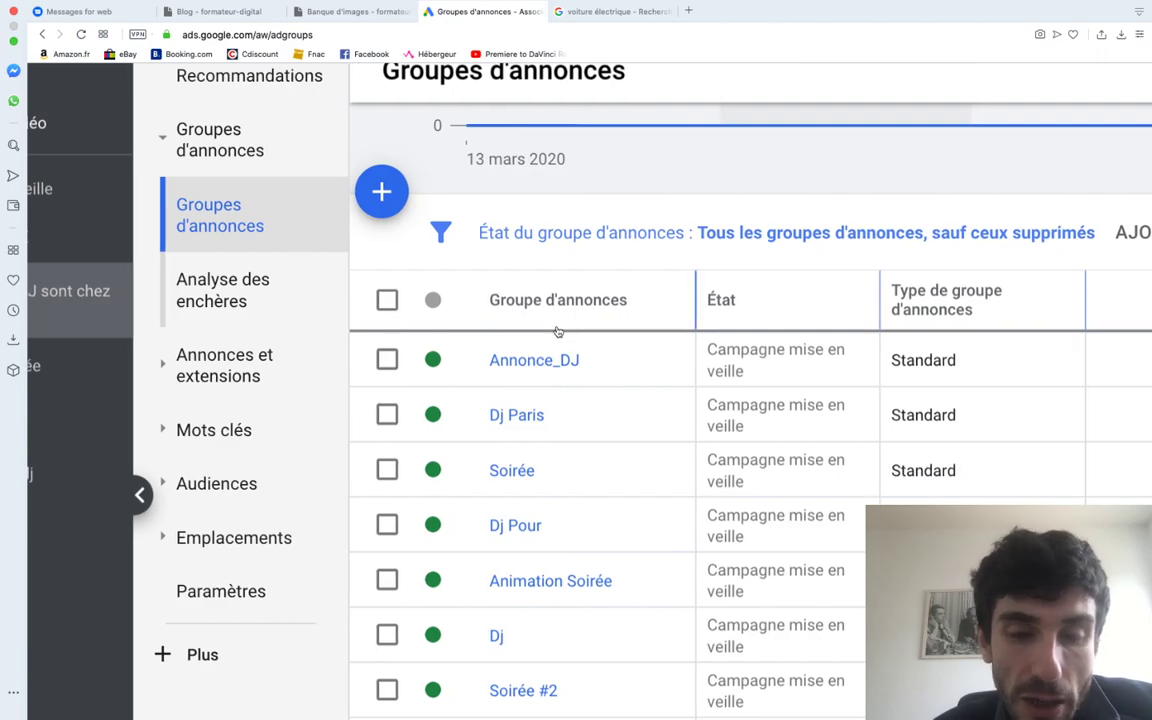
pyautogui.hscroll(8, 553, 329)
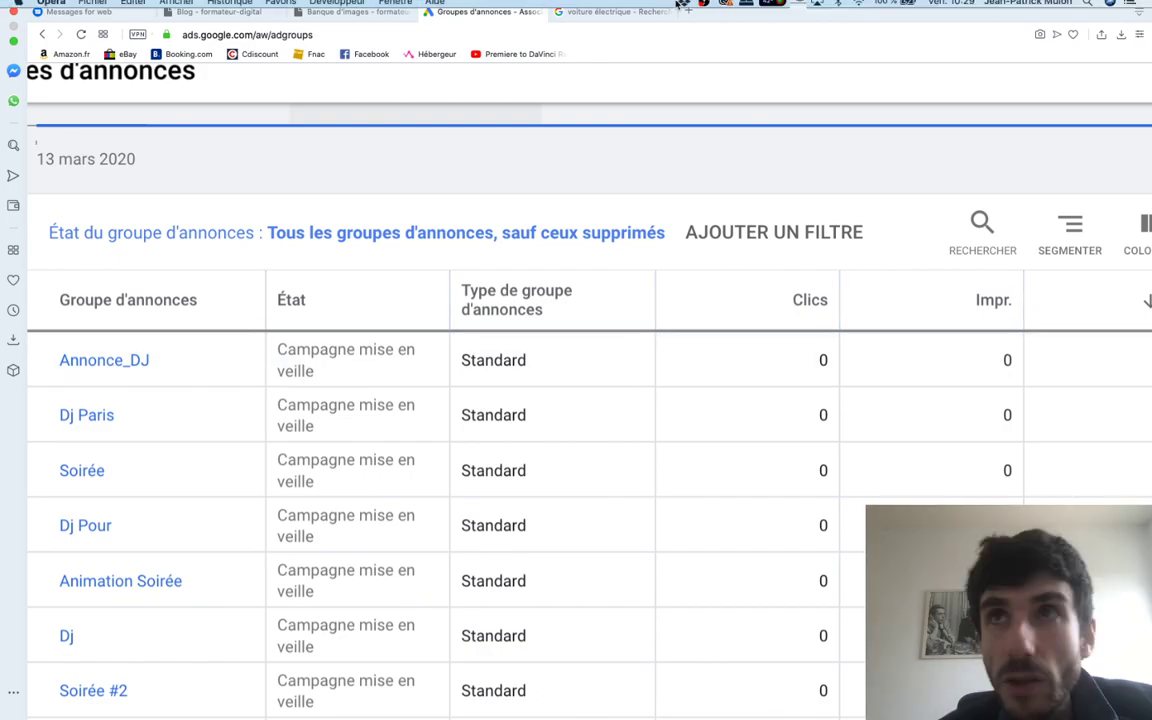
pyautogui.rightClick(587, 33)
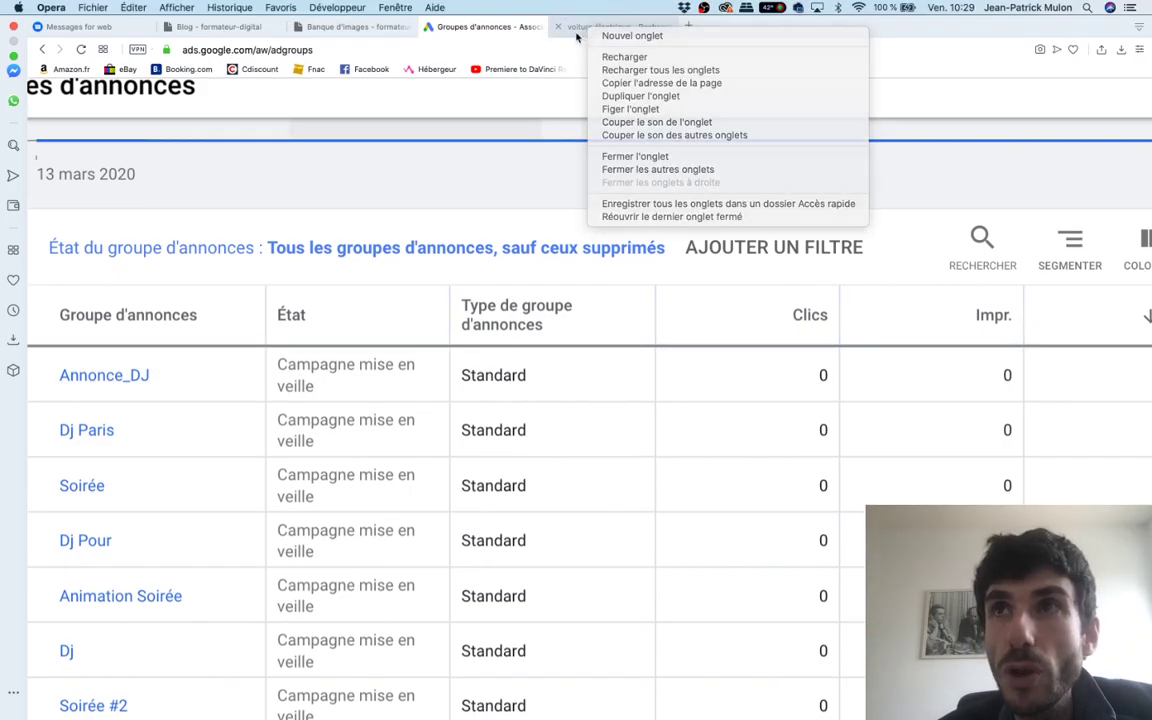
# Highlight the sponsored Volkswagen result for 'voiture électrique' and open its Volkswagen Electrique ad
pyautogui.click(588, 29)
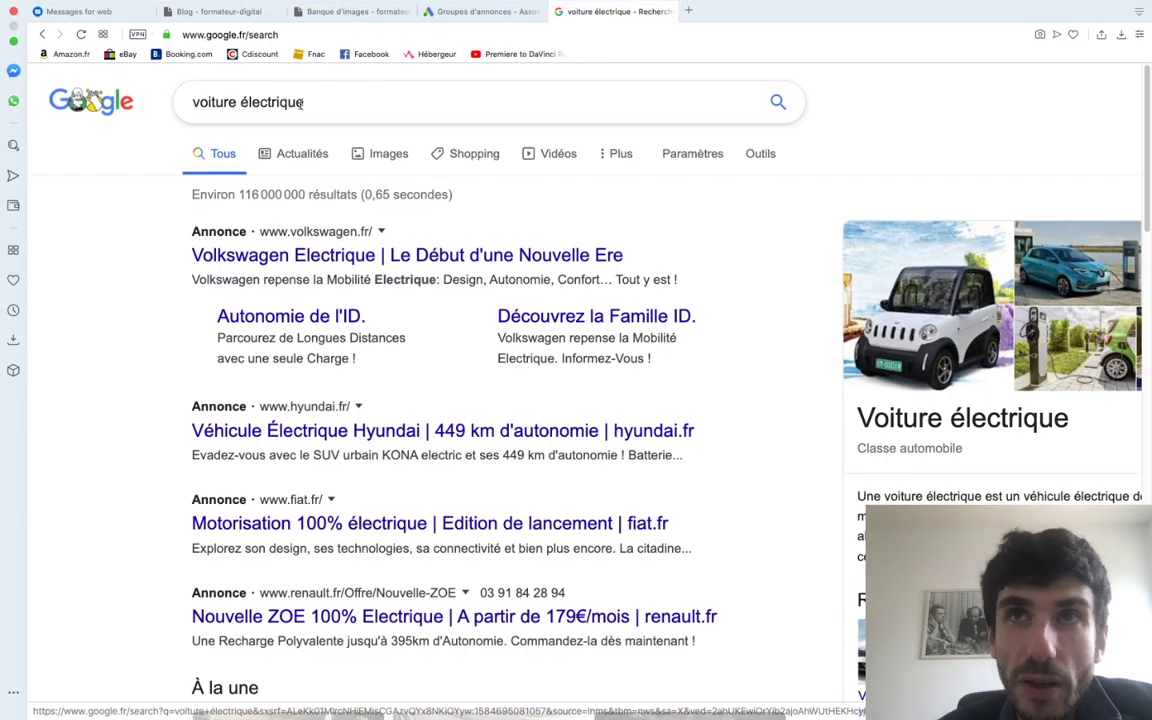
pyautogui.moveTo(160, 229); pyautogui.dragTo(298, 297)
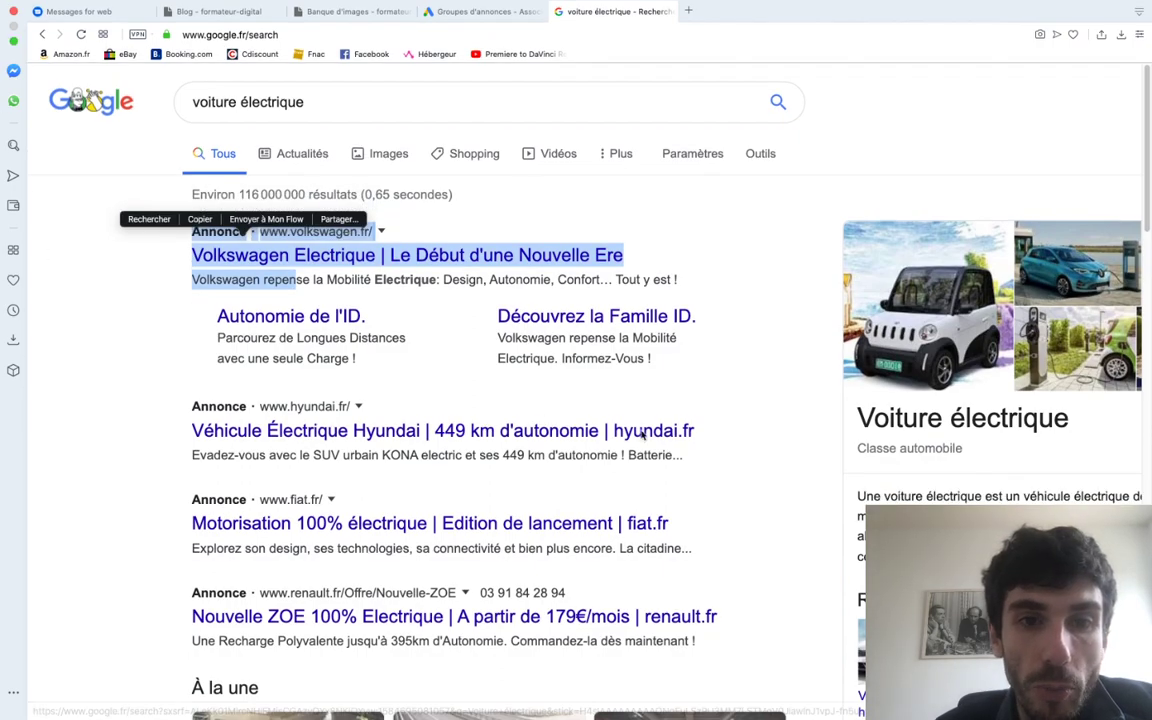
pyautogui.click(178, 262)
pyautogui.moveTo(178, 262); pyautogui.dragTo(625, 258)
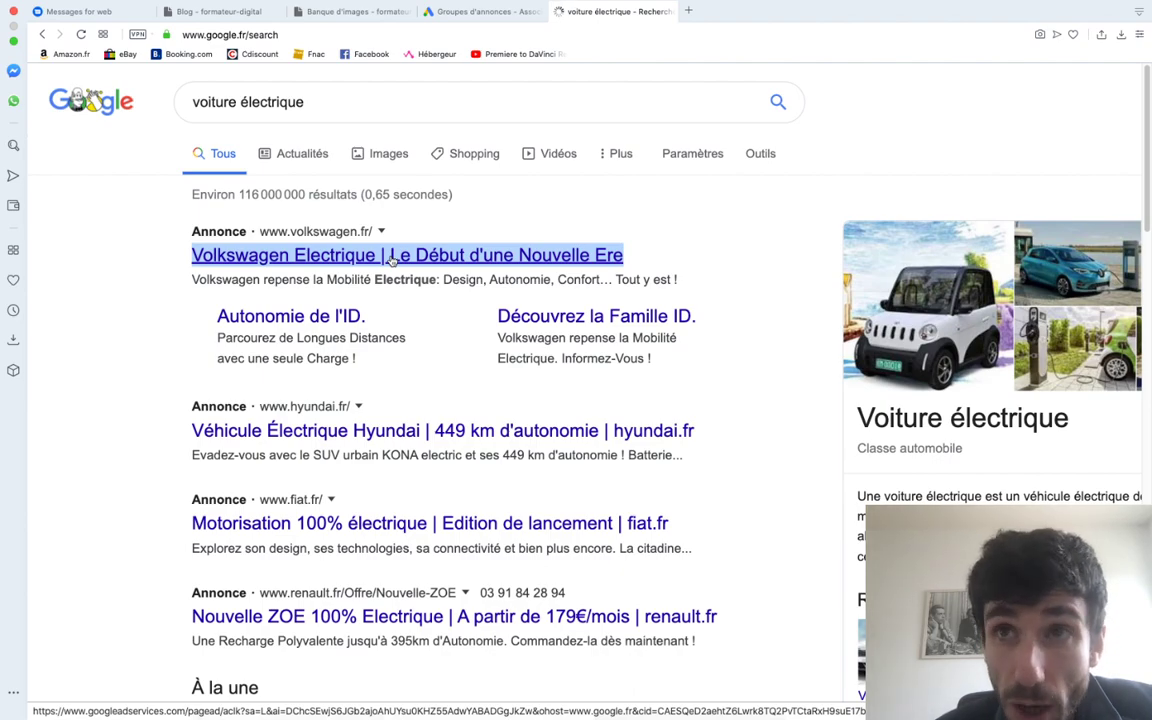
pyautogui.click(392, 259)
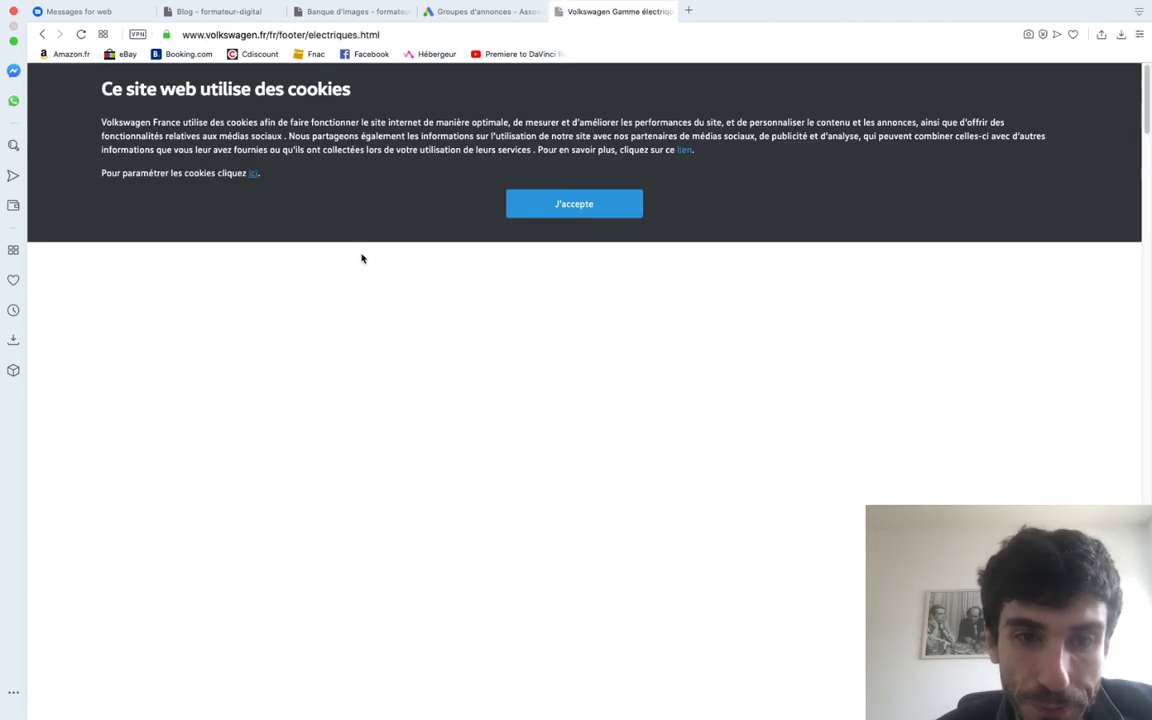
# Close the volkswagen.fr electric-range tab and start a new browser tab
pyautogui.click(560, 12)
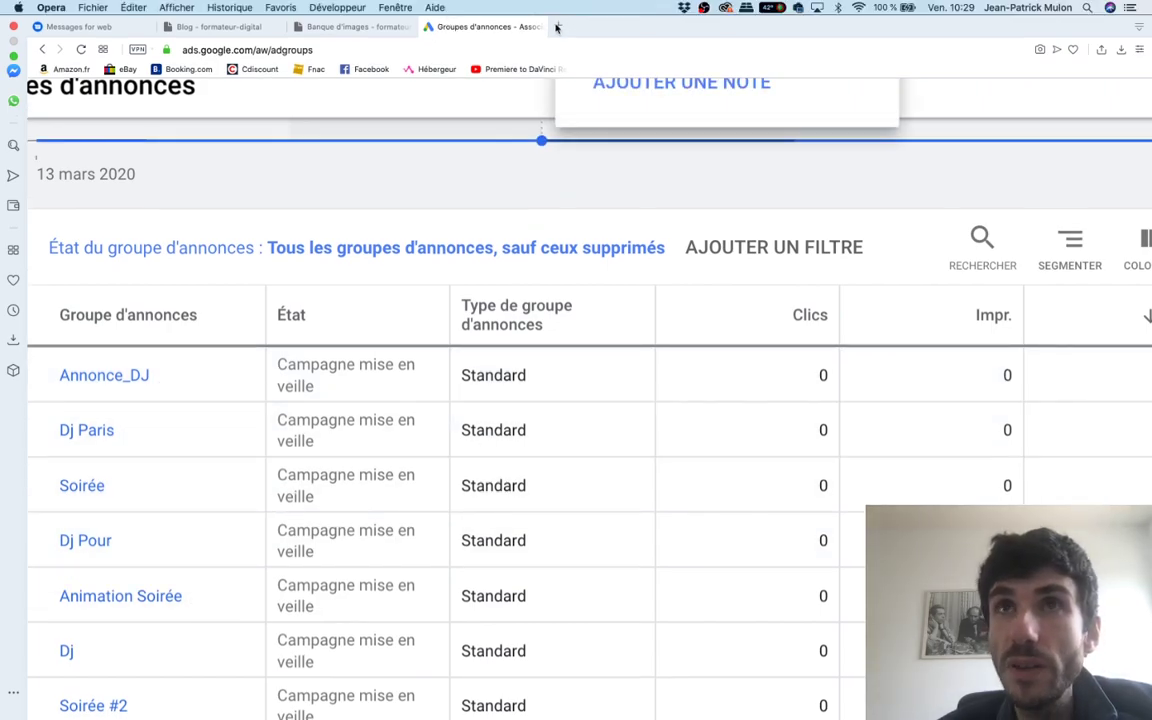
pyautogui.click(558, 28)
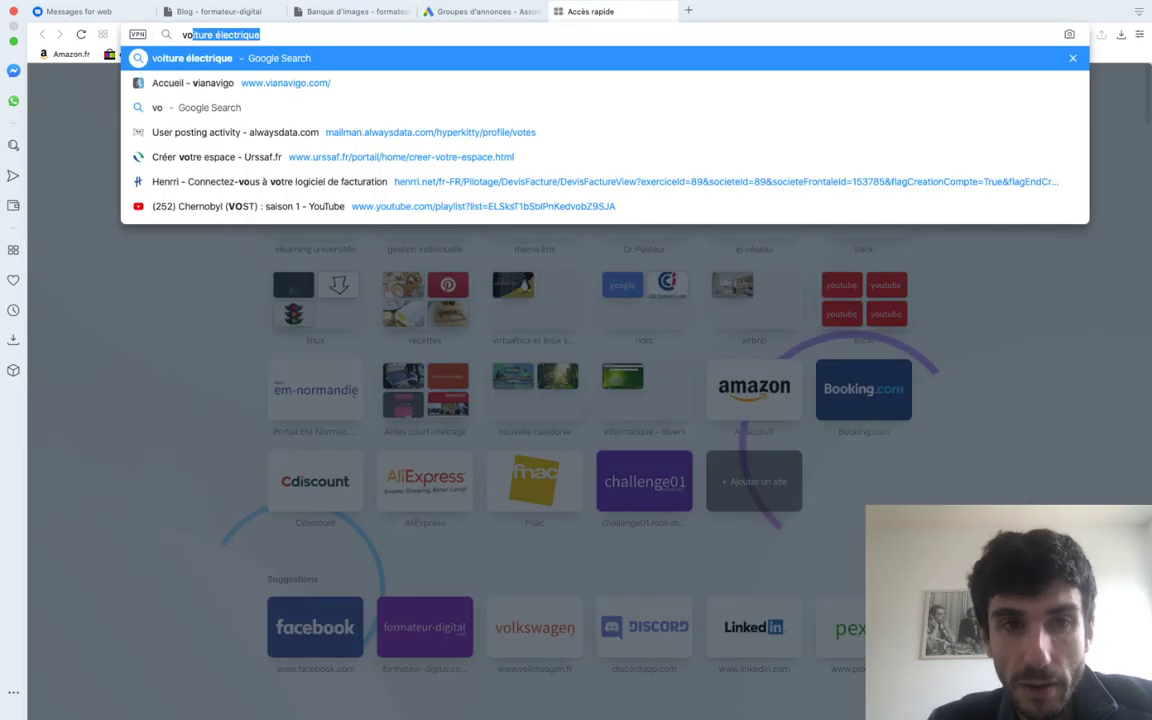
# Go to google.fr and search 'voiture électrique', bringing up Volkswagen, Renault, Fiat and Mercedes-Benz ads
pyautogui.write('googl')
pyautogui.press('Return')
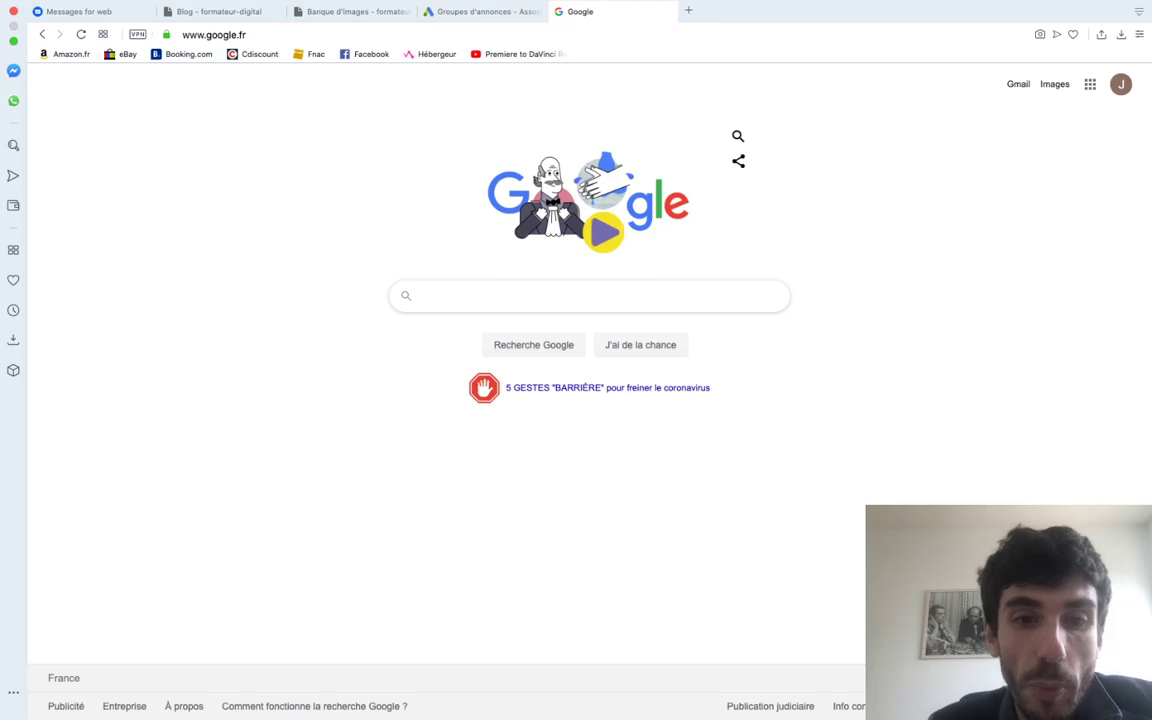
pyautogui.write('voitu')
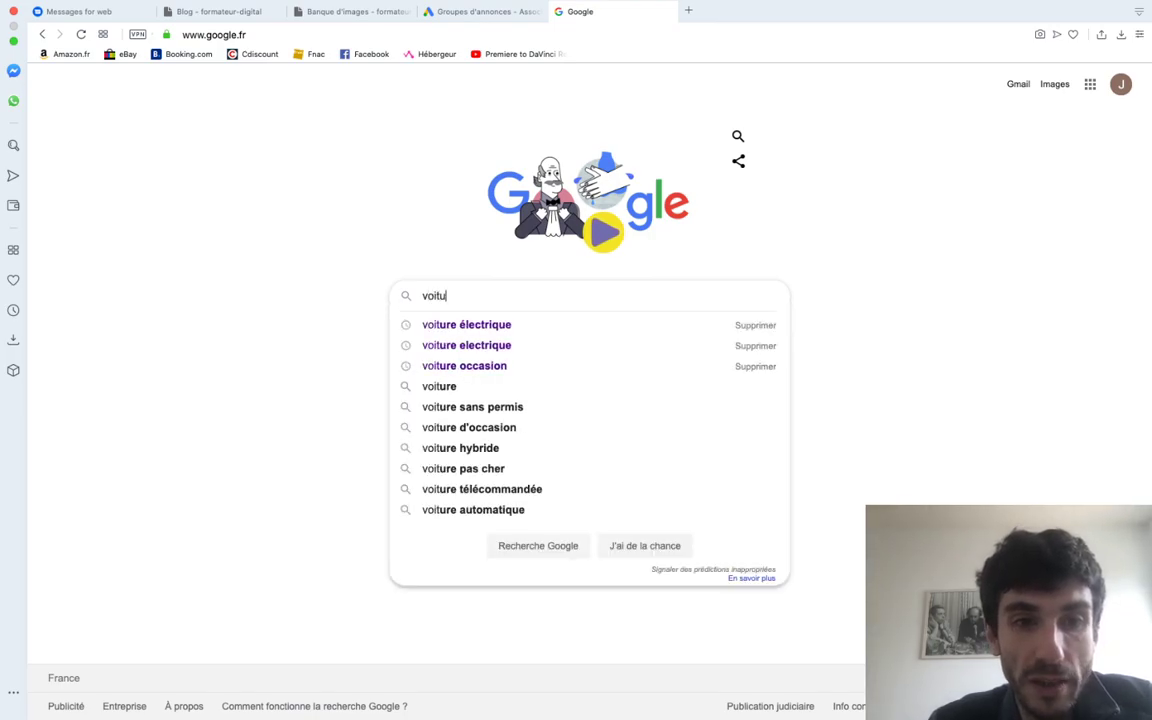
pyautogui.write('re éle')
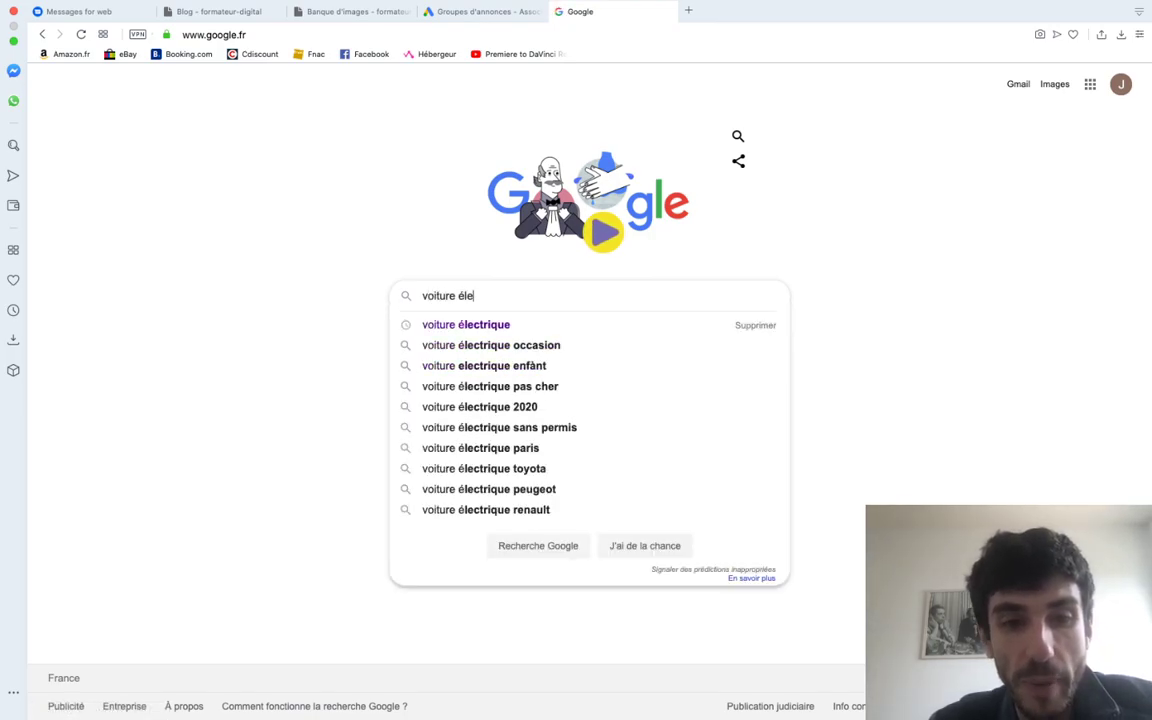
pyautogui.write('ctr')
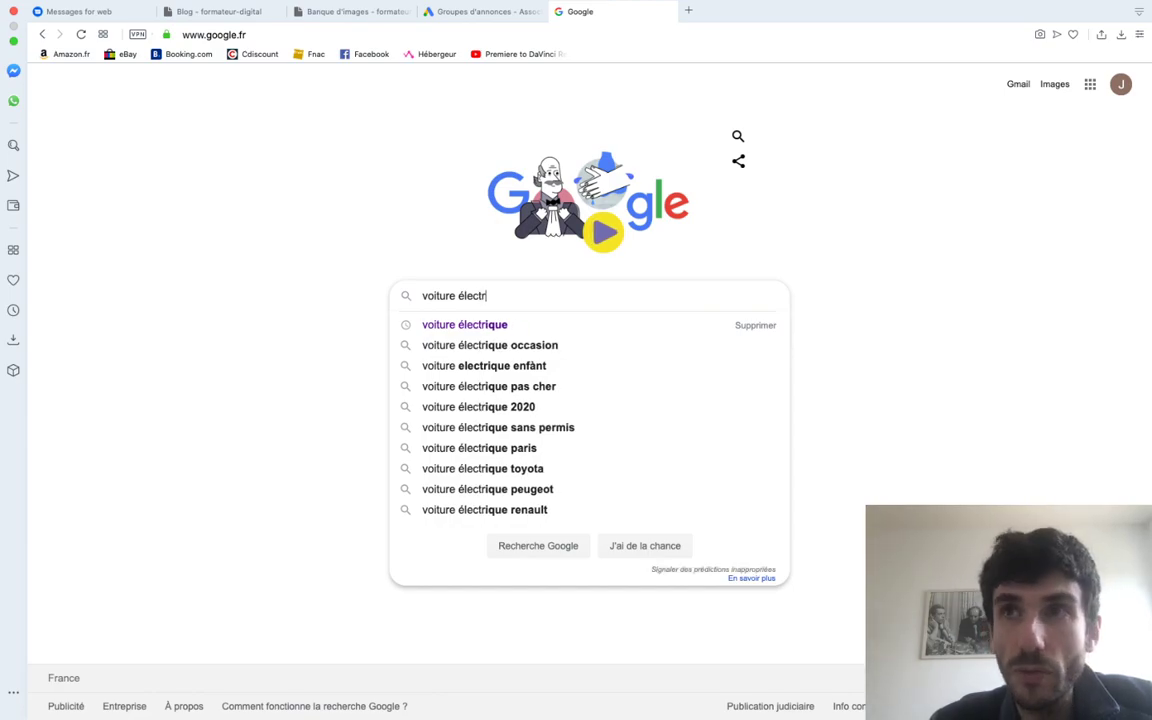
pyautogui.write('ique')
pyautogui.press('Return')
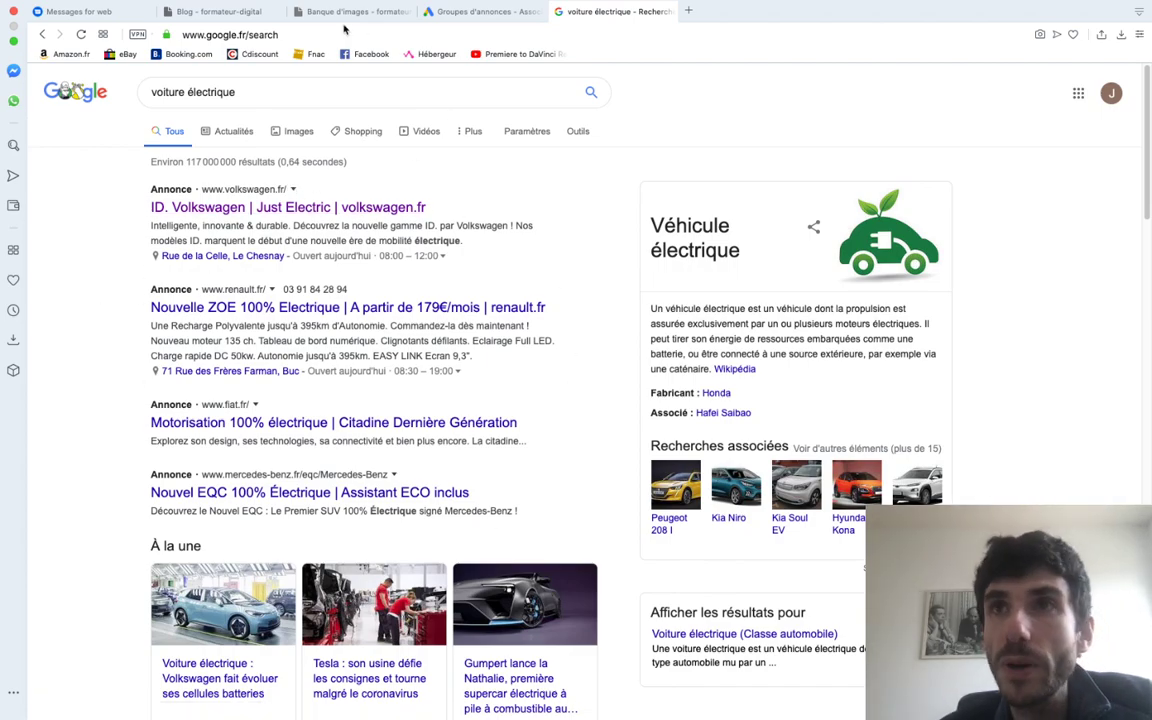
pyautogui.click(453, 20)
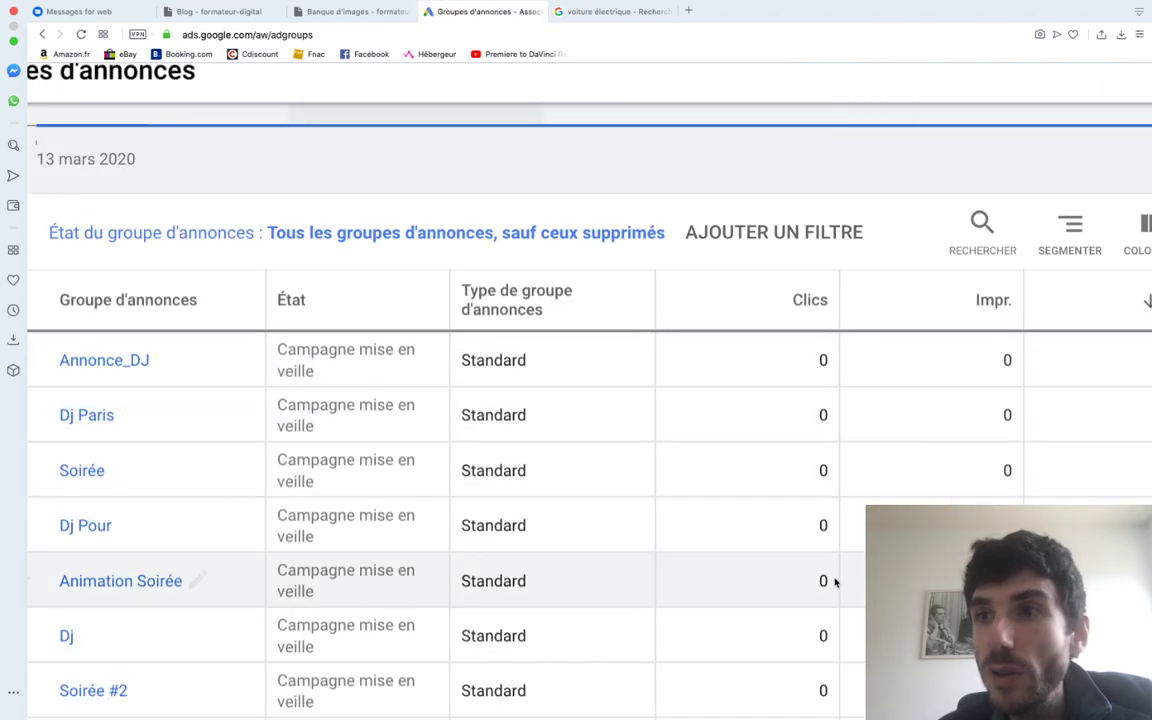
pyautogui.hscroll(3, 795, 476)
pyautogui.hscroll(5, 795, 476)
pyautogui.hscroll(1, 795, 476)
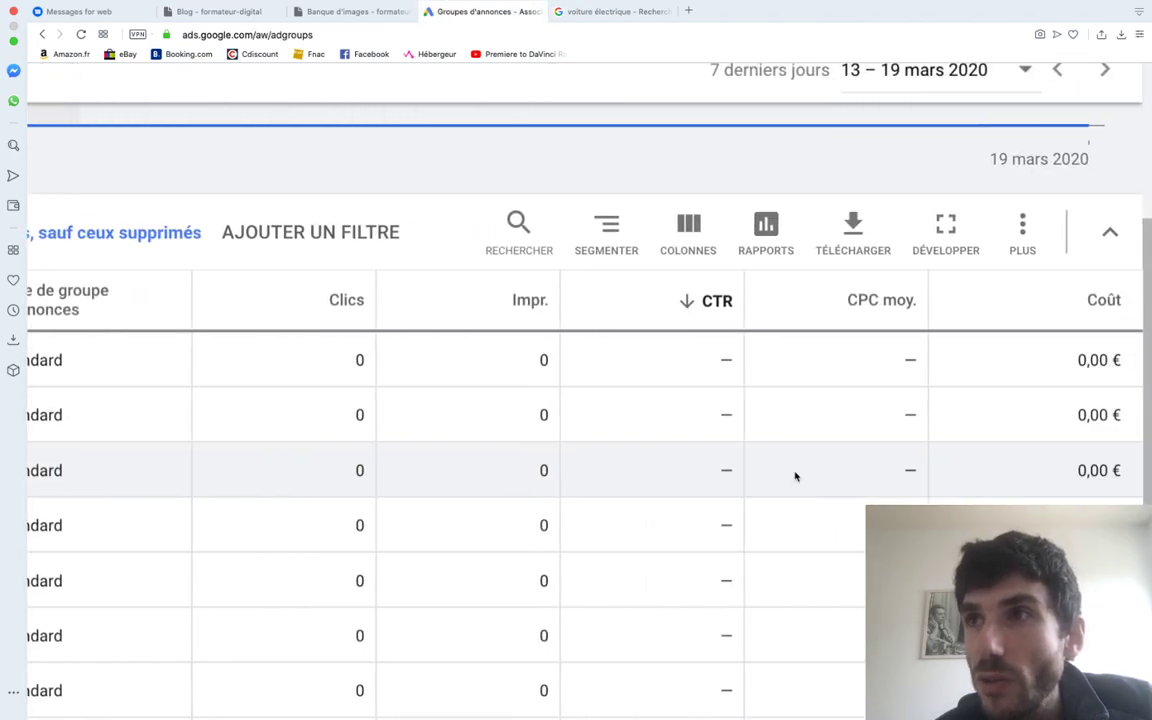
pyautogui.hscroll(-1, 690, 428)
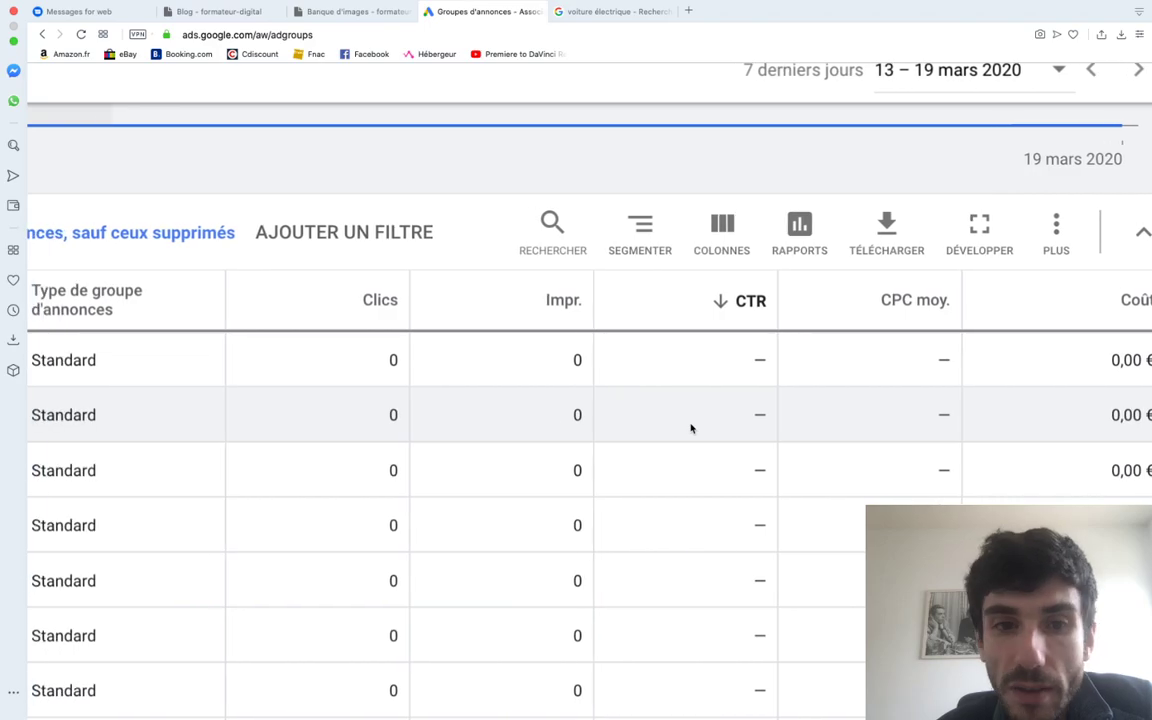
pyautogui.hscroll(1, 690, 428)
pyautogui.hscroll(-1, 690, 428)
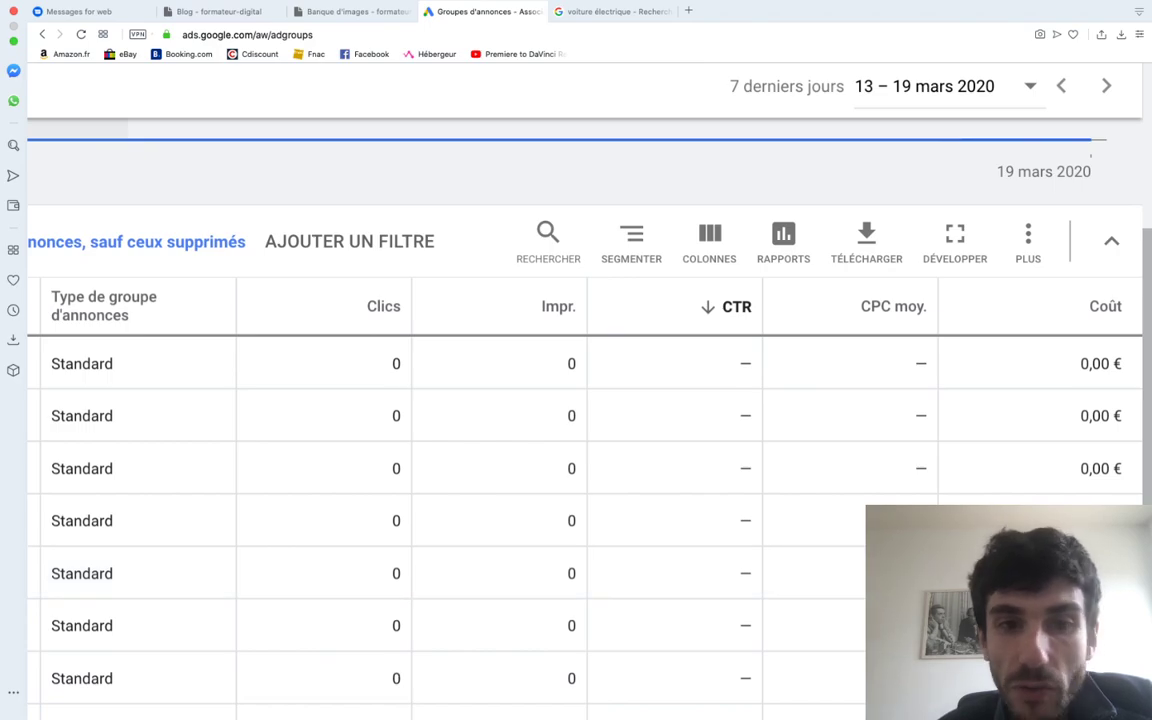
pyautogui.click(605, 10)
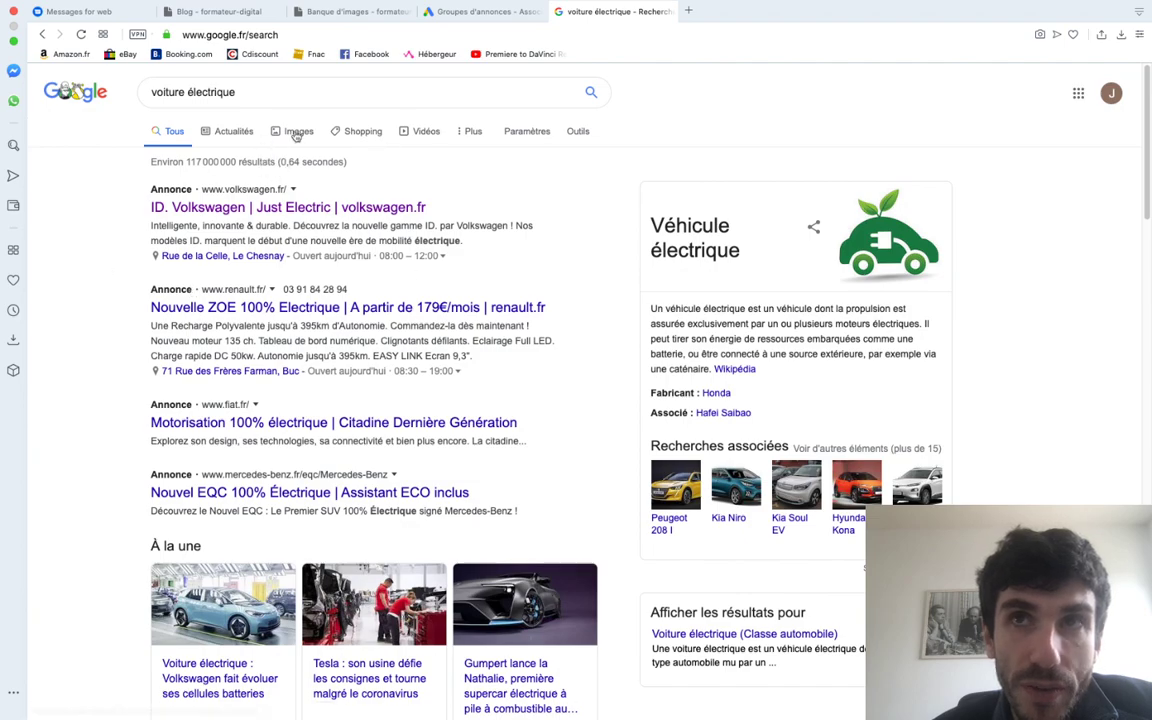
# Resubmit the 'voiture électrique' search, highlight the top sponsored results, then return to the ad groups table
pyautogui.click(290, 93)
pyautogui.press('Return')
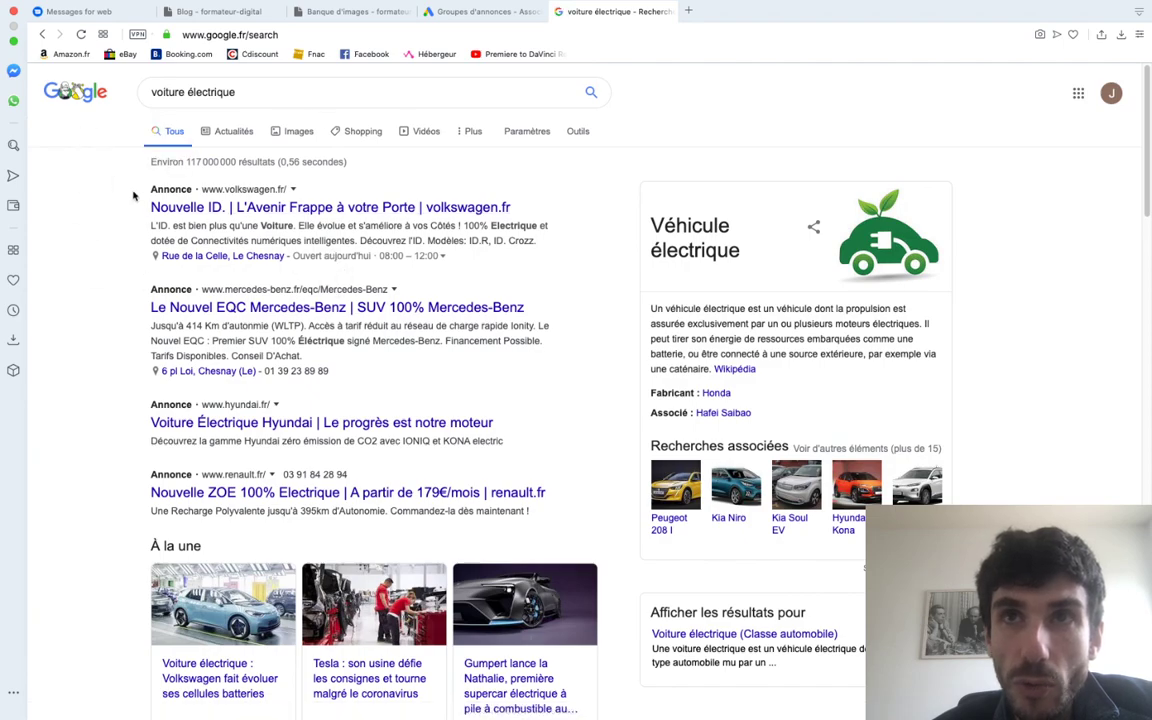
pyautogui.moveTo(136, 190)
pyautogui.mouseDown()
pyautogui.moveTo(626, 253)
pyautogui.moveTo(527, 253)
pyautogui.mouseUp()
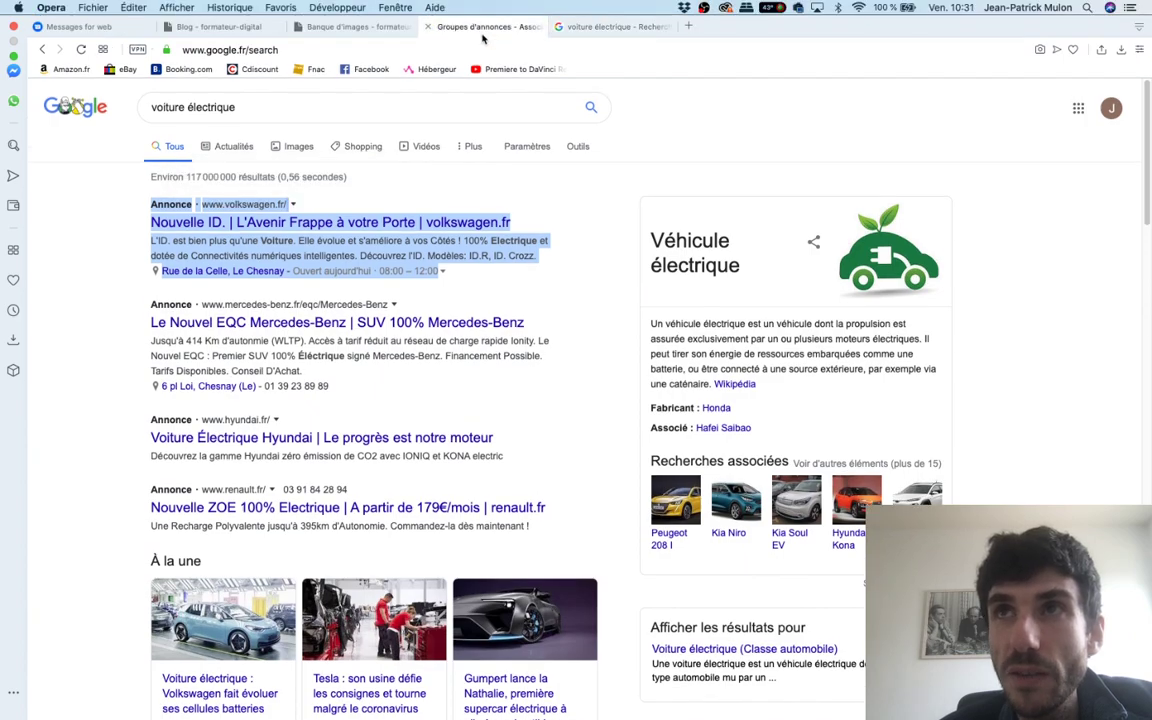
pyautogui.click(480, 26)
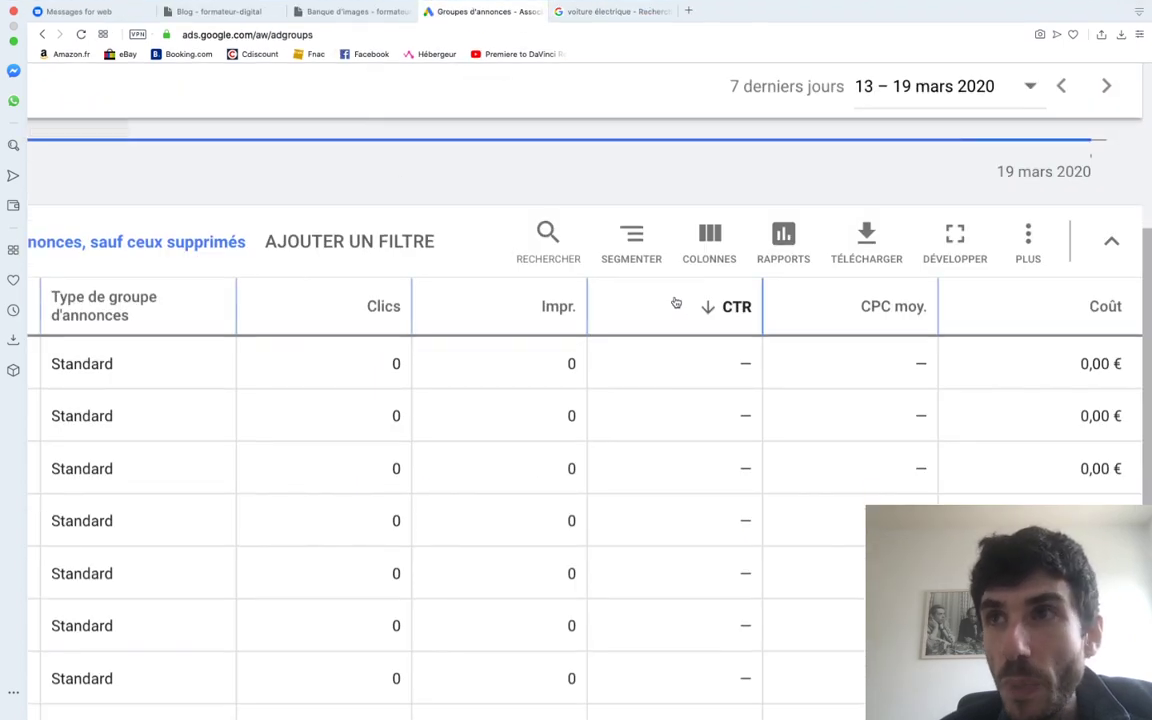
pyautogui.click(732, 307)
pyautogui.scroll(3, 720, 303)
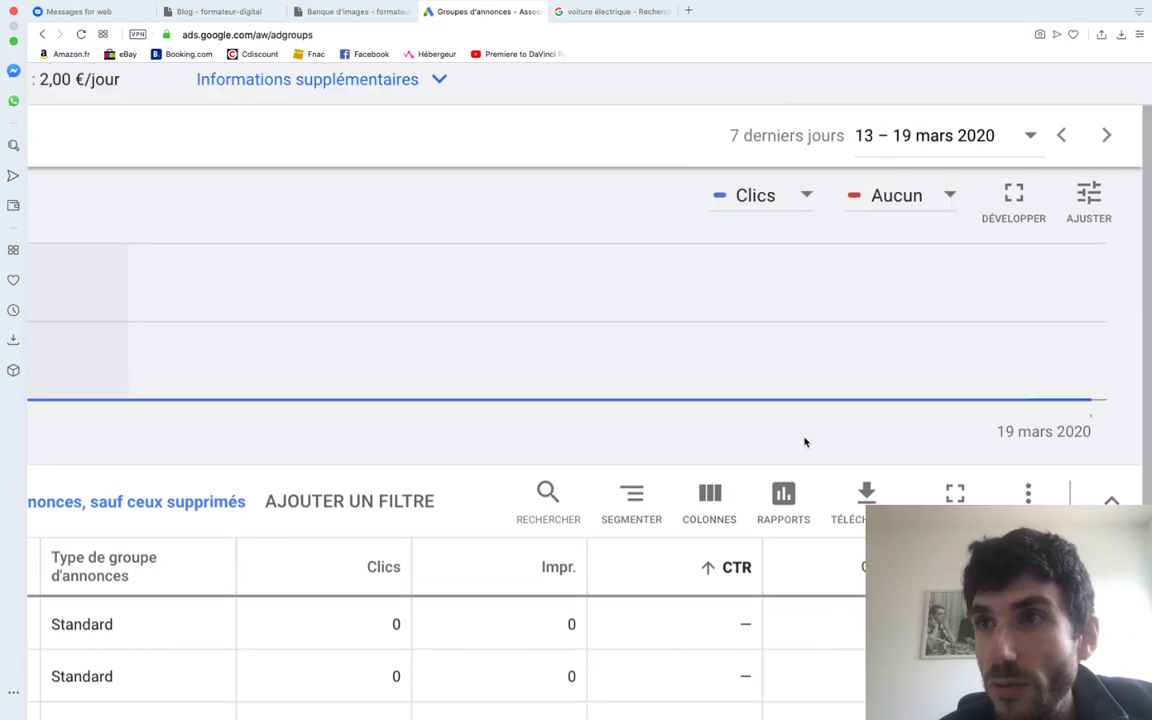
pyautogui.scroll(-5, 805, 442)
pyautogui.moveTo(746, 180)
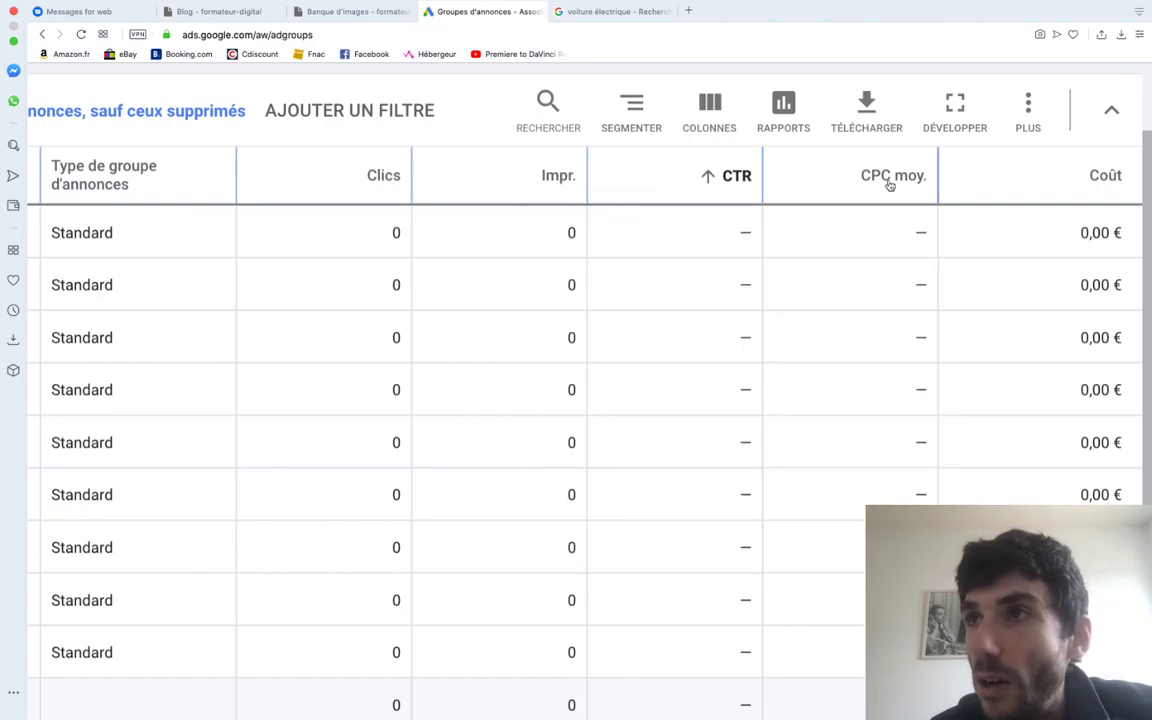
pyautogui.moveTo(887, 183)
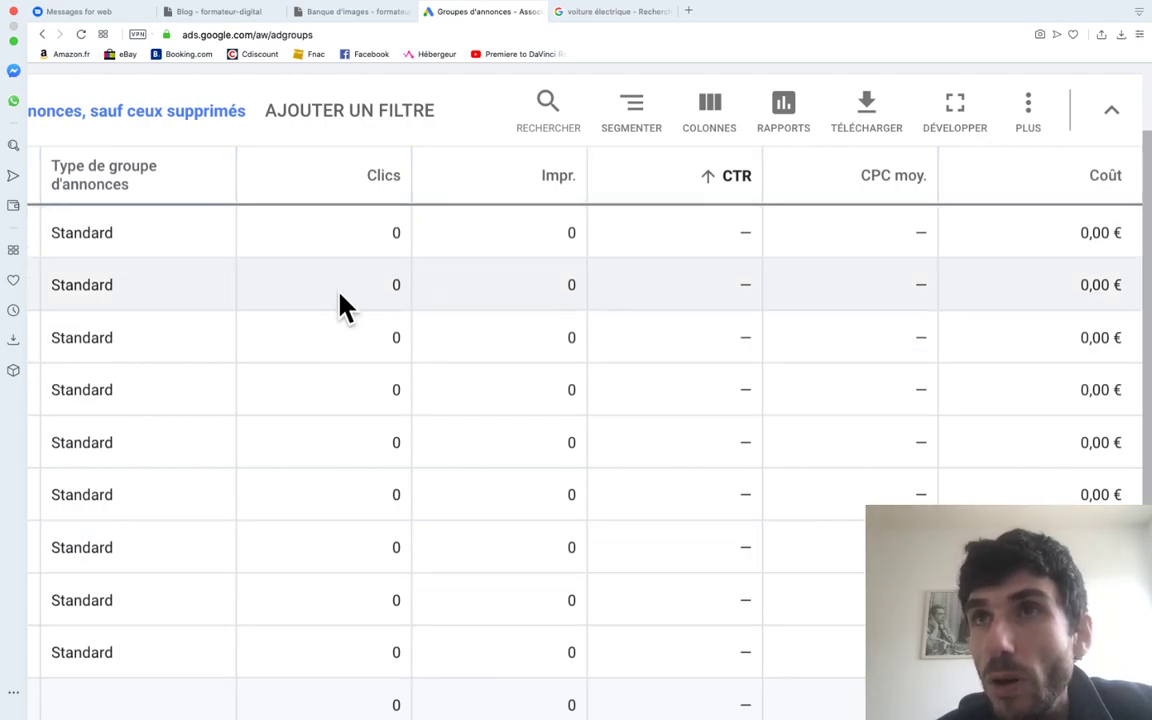
pyautogui.hscroll(-10, 452, 362)
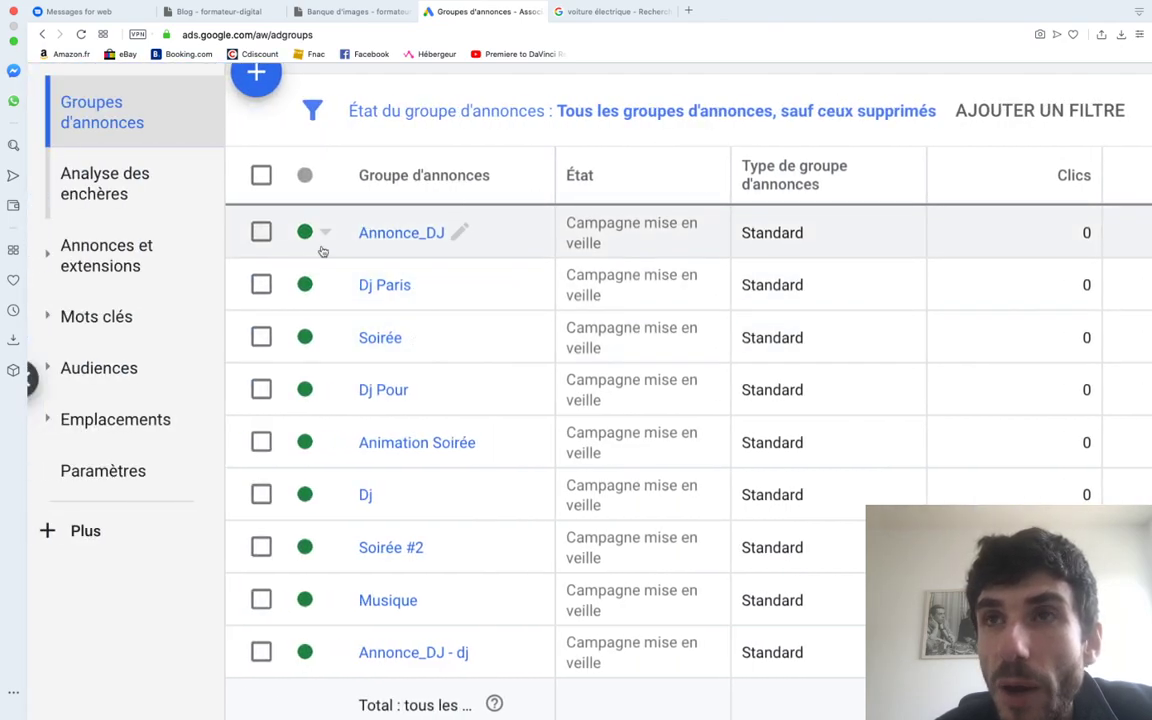
# Show the campaign's ads via Annonces et extensions > Annonces in the sidebar
pyautogui.click(596, 16)
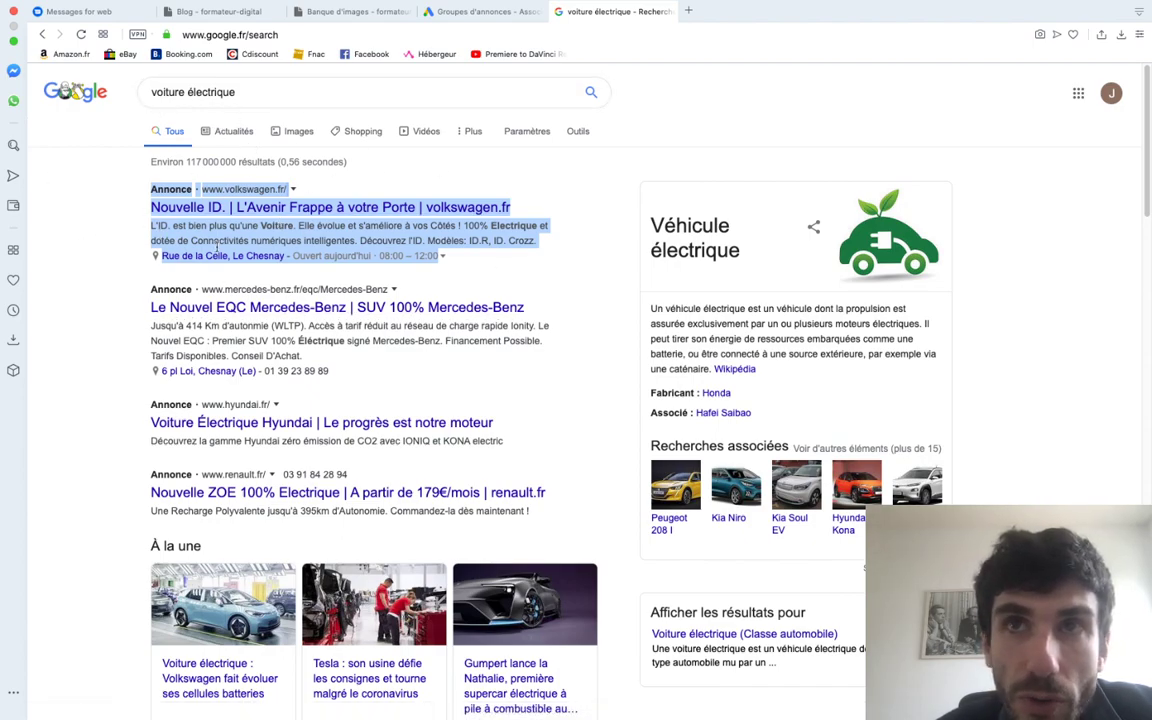
pyautogui.click(521, 8)
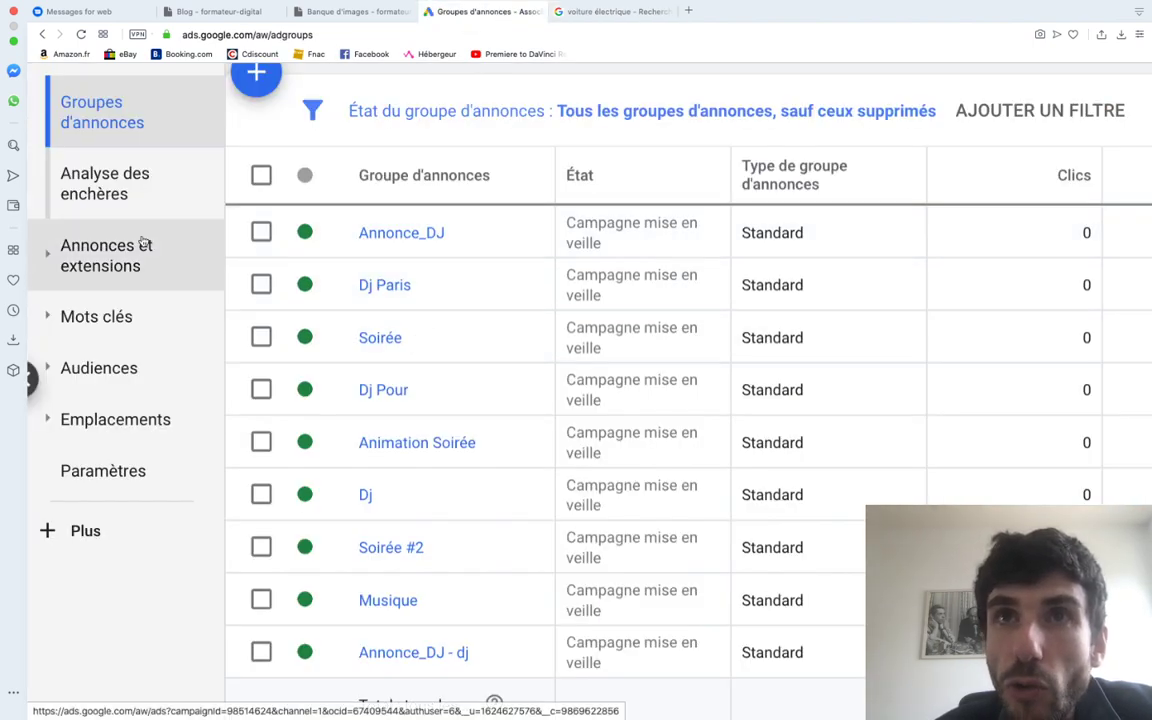
pyautogui.click(120, 243)
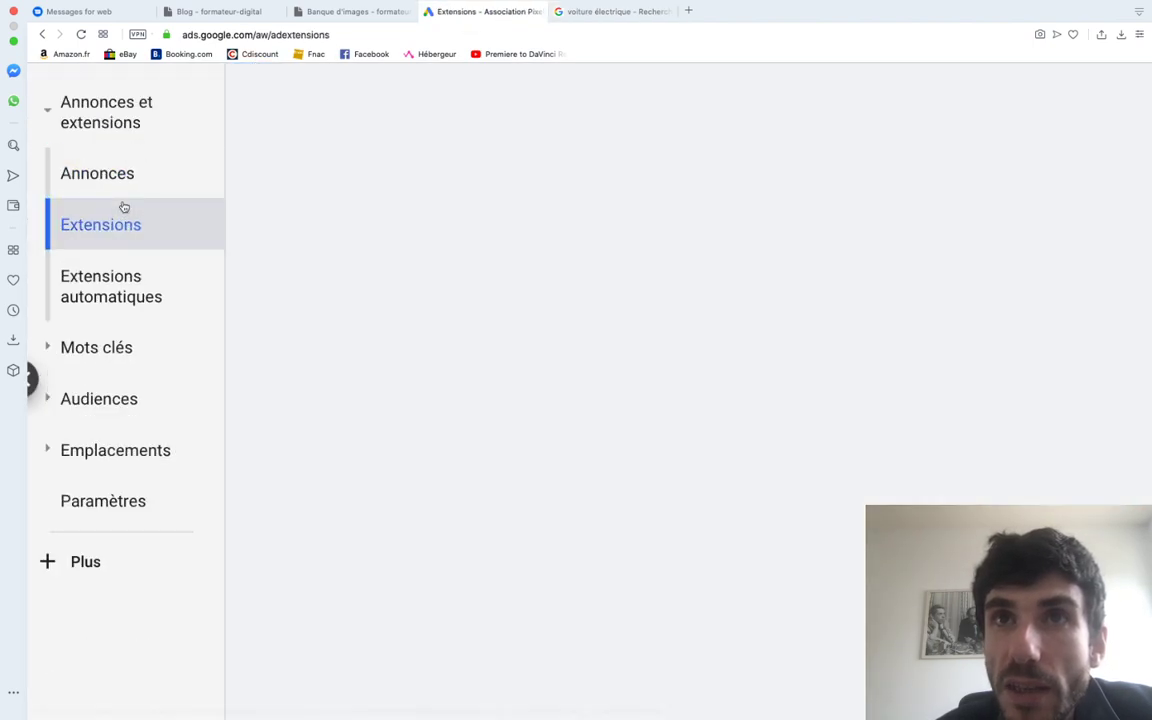
pyautogui.click(120, 190)
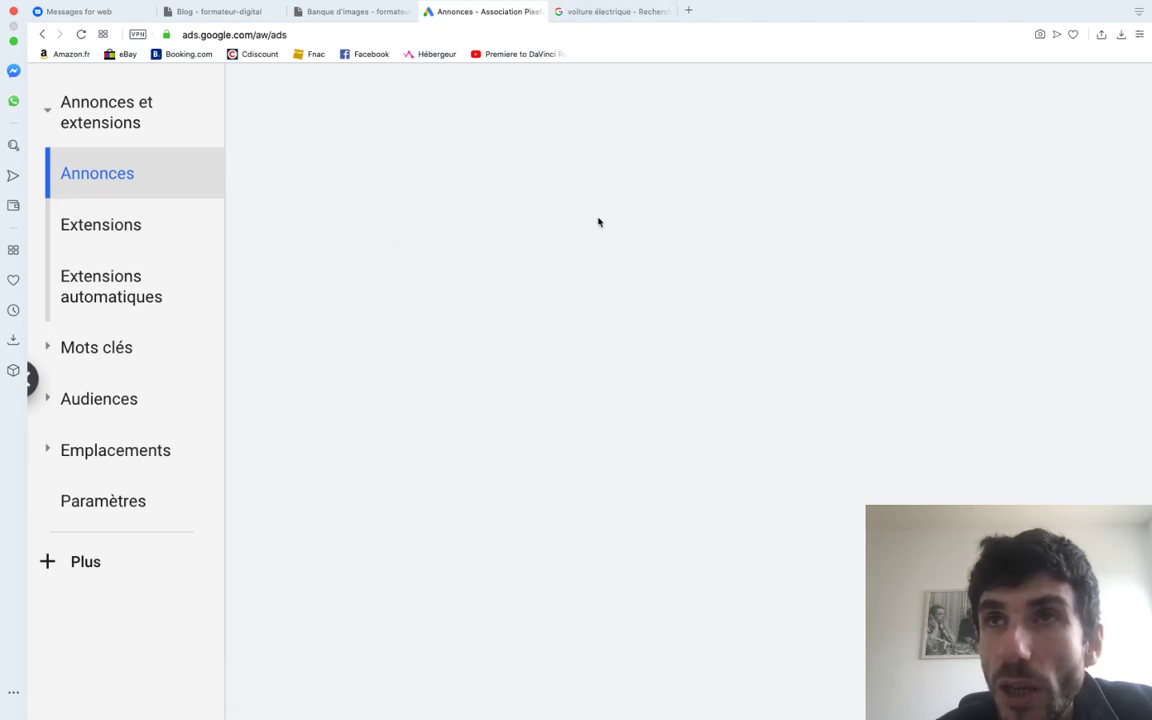
# Highlight the first Volkswagen sponsored result in the search tab, then return to the ads list
pyautogui.click(620, 11)
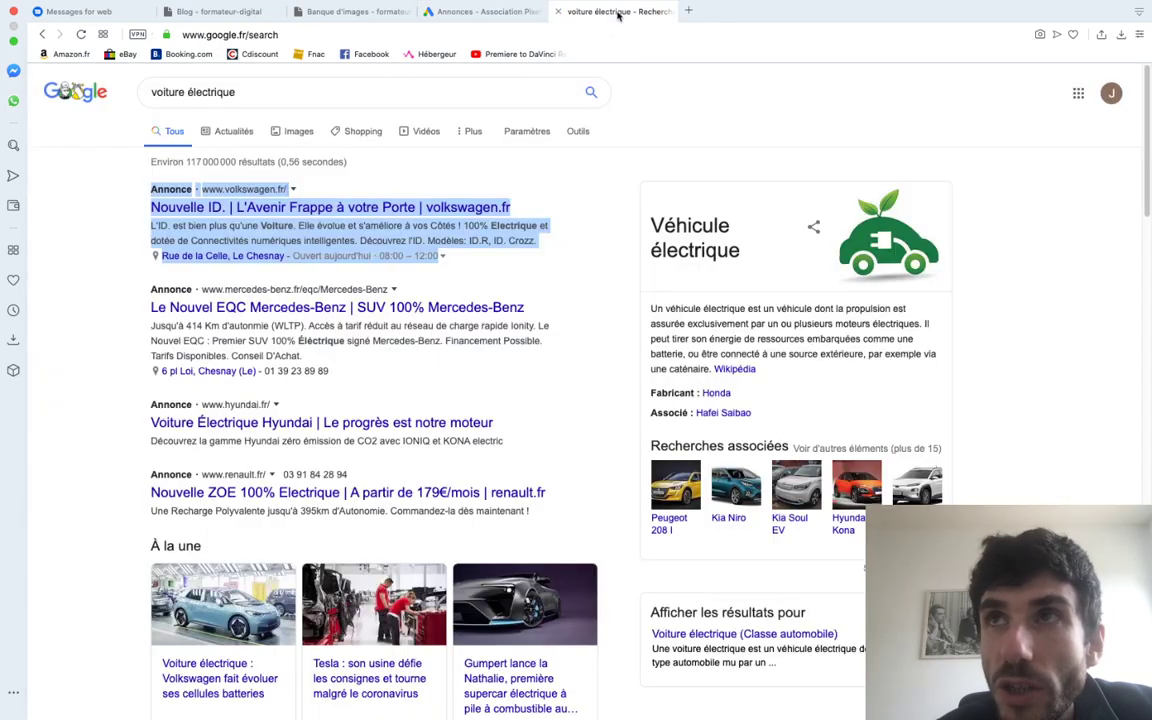
pyautogui.click(115, 222)
pyautogui.click(120, 199)
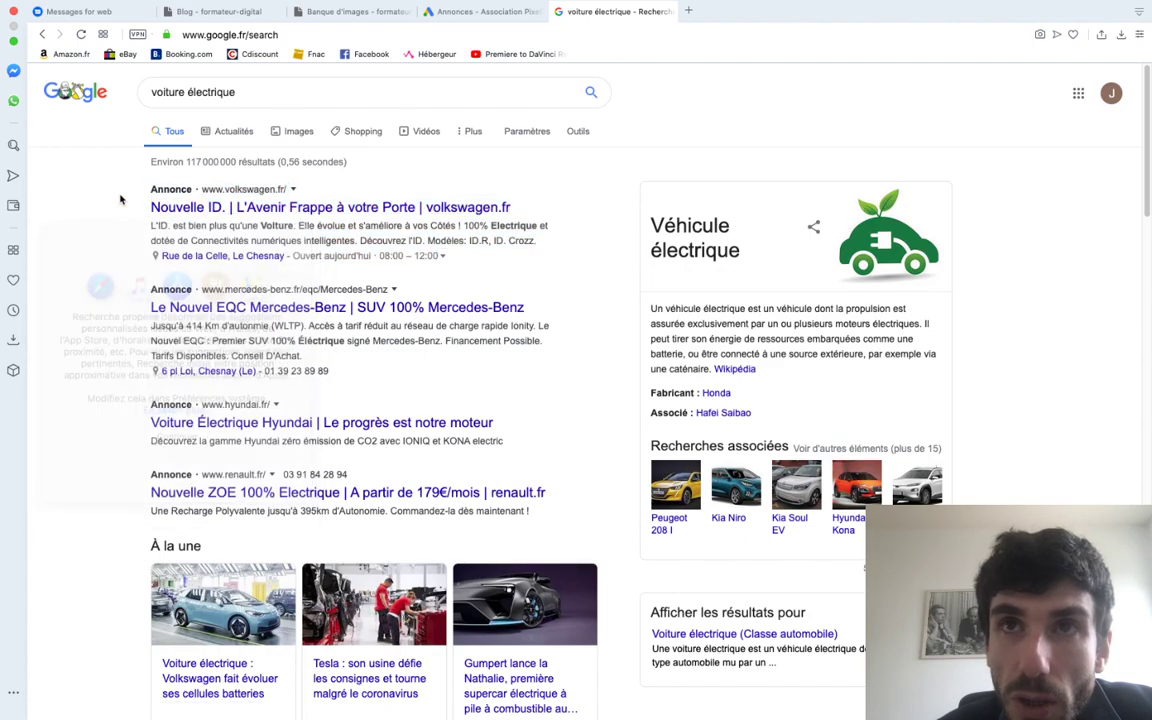
pyautogui.moveTo(120, 199); pyautogui.dragTo(291, 270)
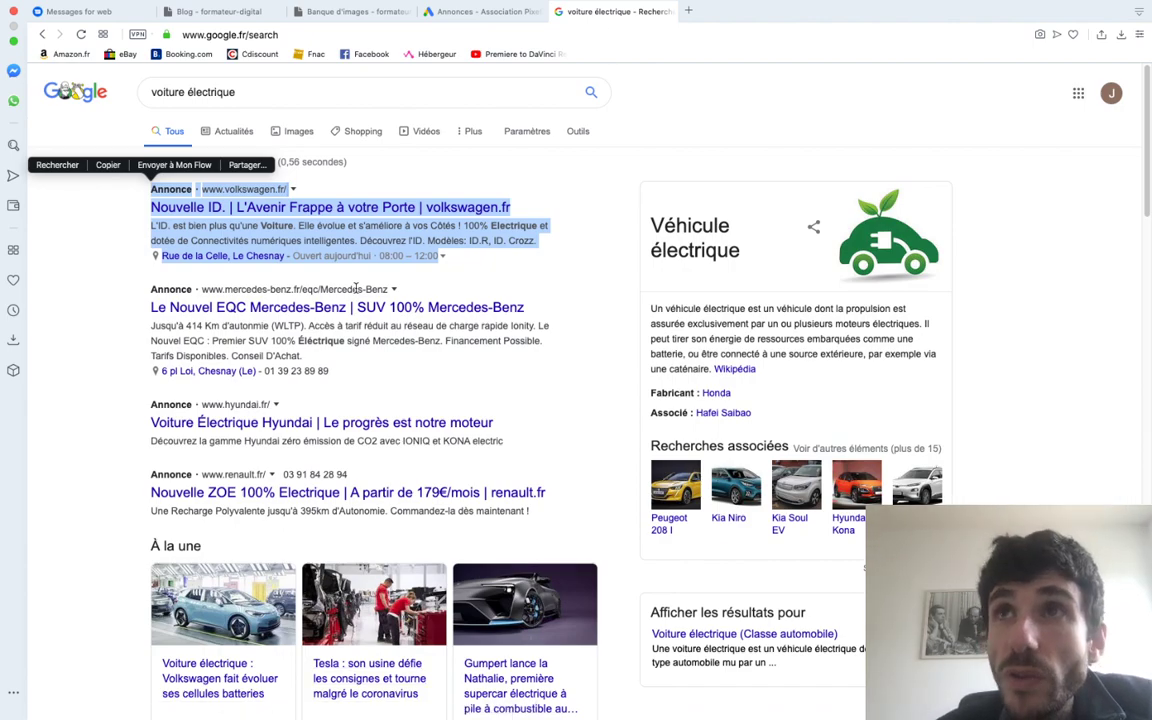
pyautogui.click(505, 12)
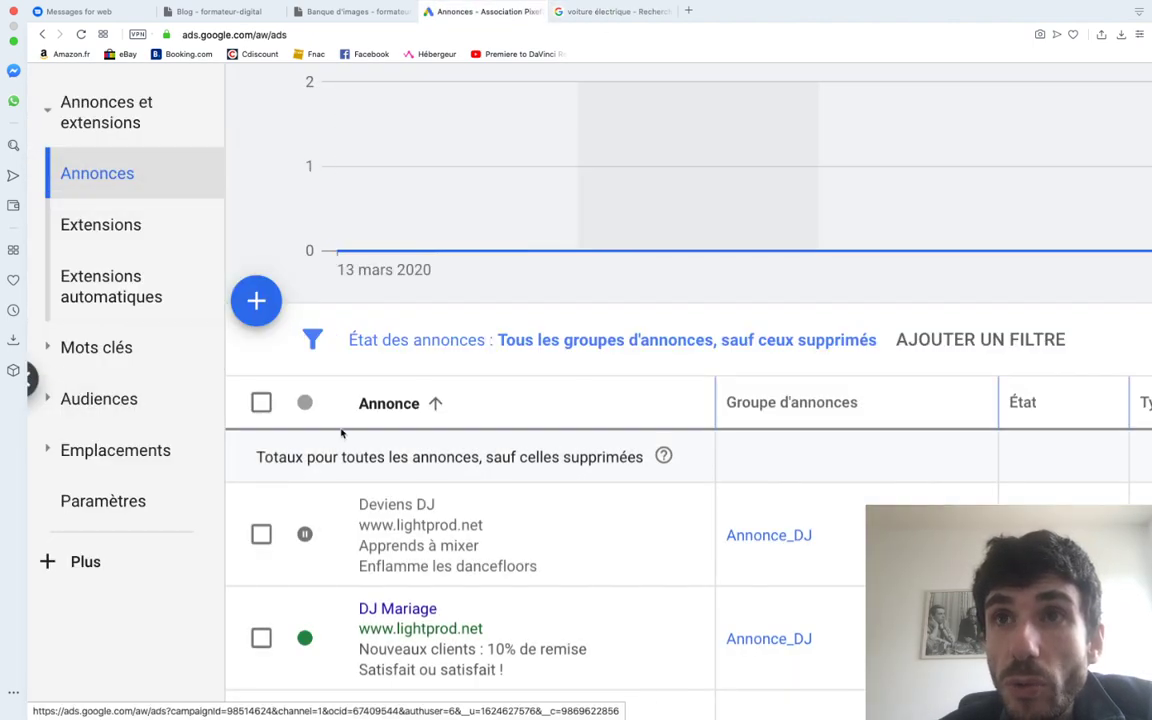
# Collapse the ads and extensions section and bring up the campaign's ad groups table
pyautogui.scroll(3, 341, 433)
pyautogui.scroll(-8, 341, 433)
pyautogui.scroll(3, 341, 433)
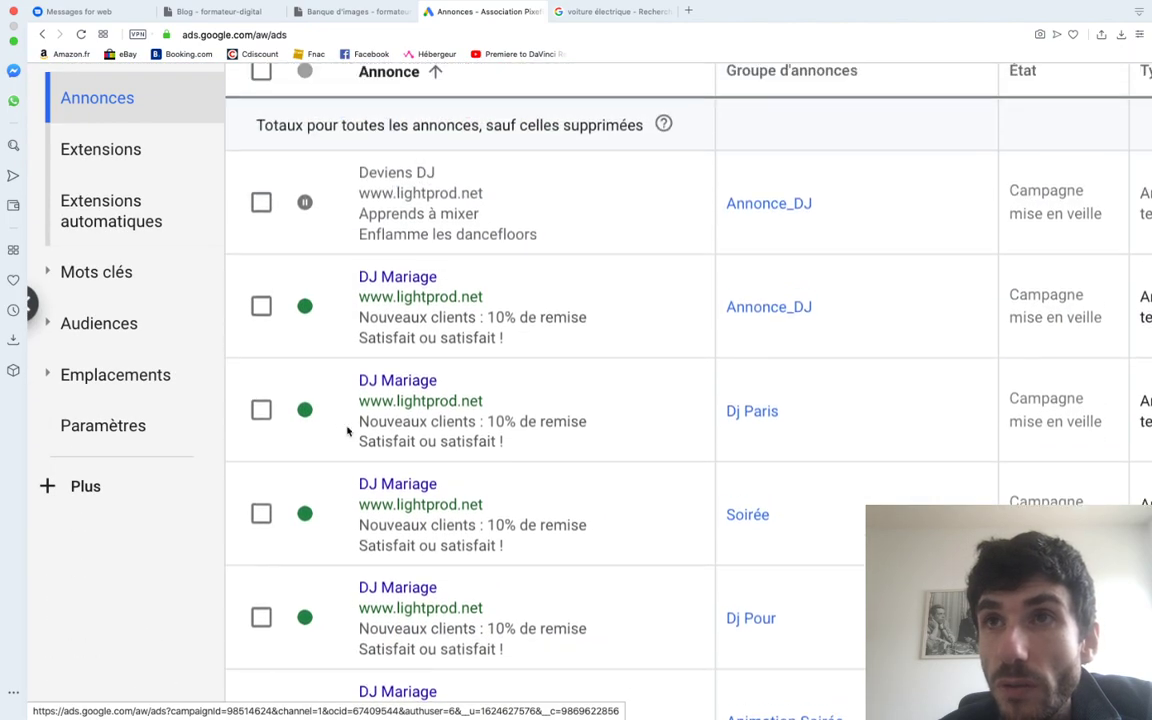
pyautogui.scroll(3, 130, 226)
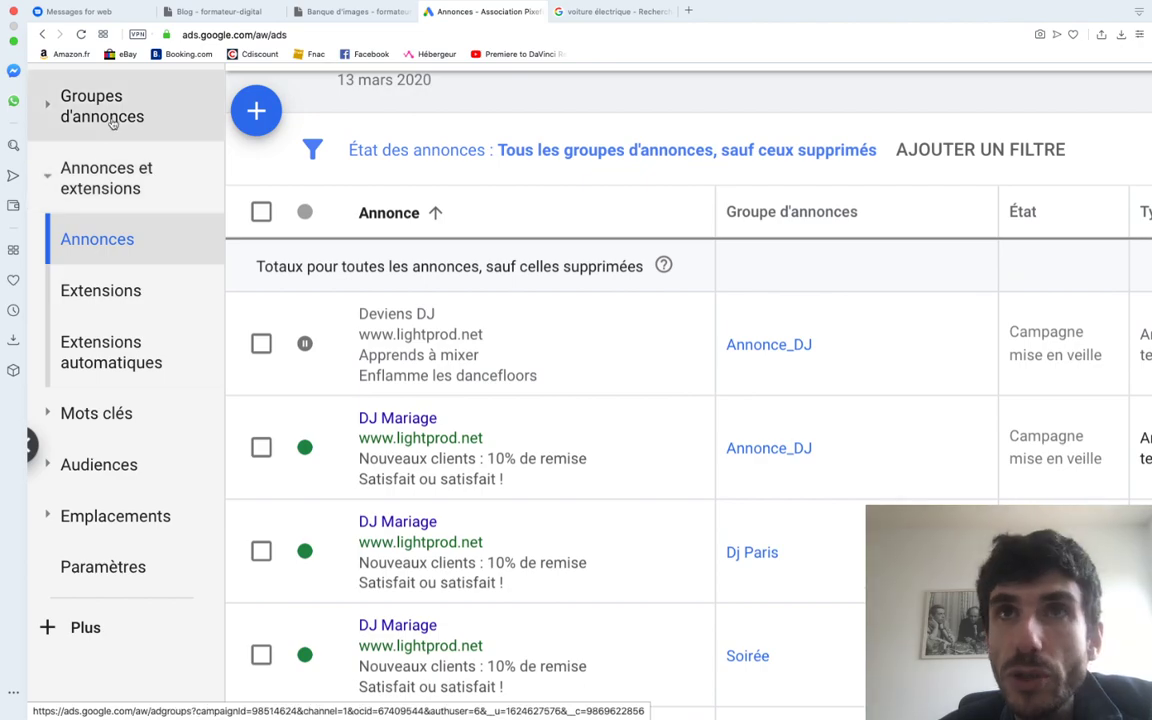
pyautogui.click(107, 176)
pyautogui.click(95, 115)
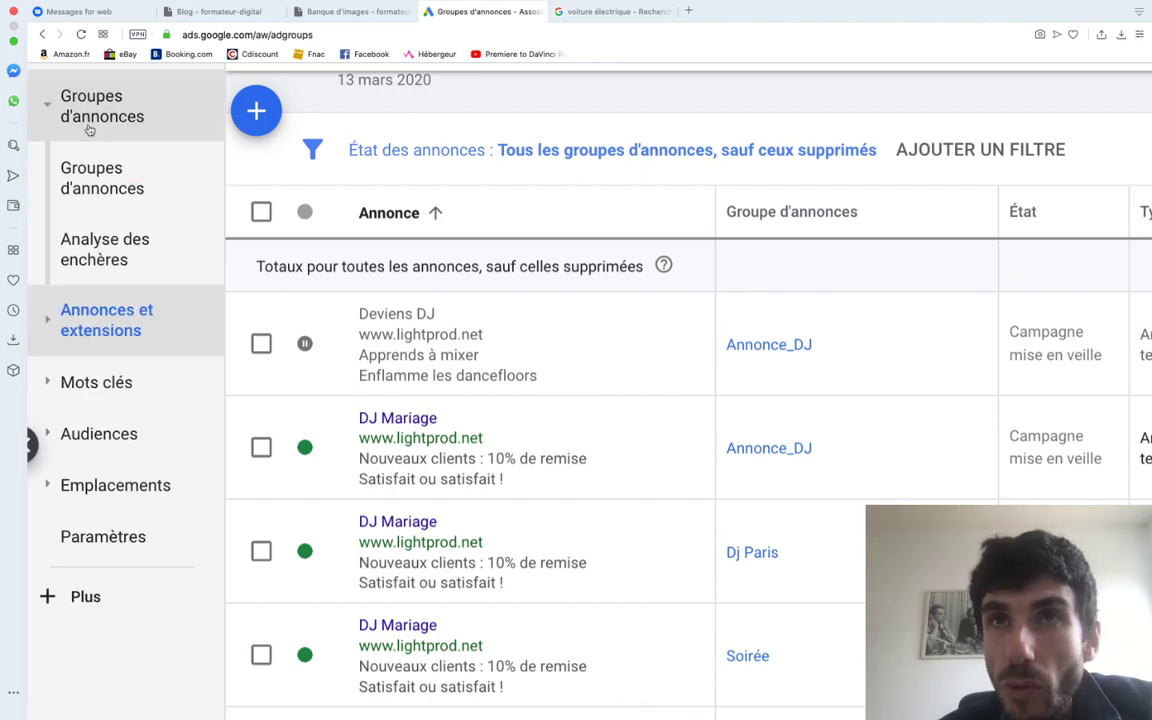
pyautogui.scroll(-3, 277, 291)
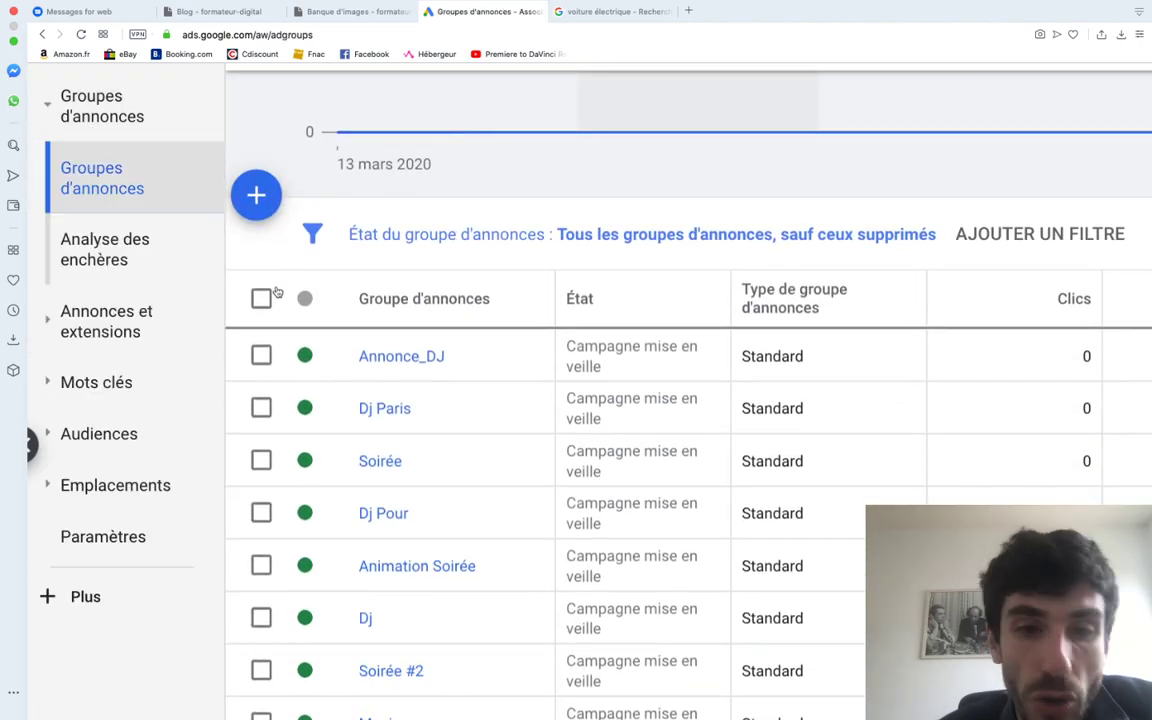
pyautogui.moveTo(457, 356)
pyautogui.scroll(5, 159, 188)
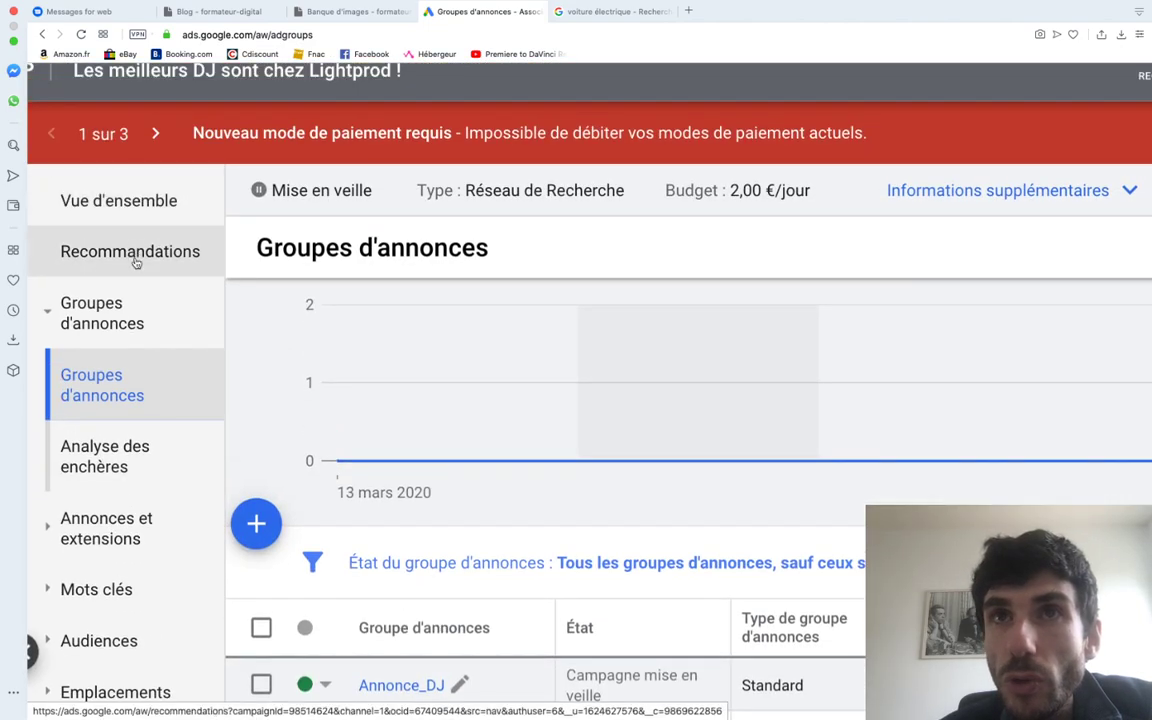
# Check the campaign overview, then return to its Recommandations page with the campaigns panel revealed
pyautogui.click(136, 260)
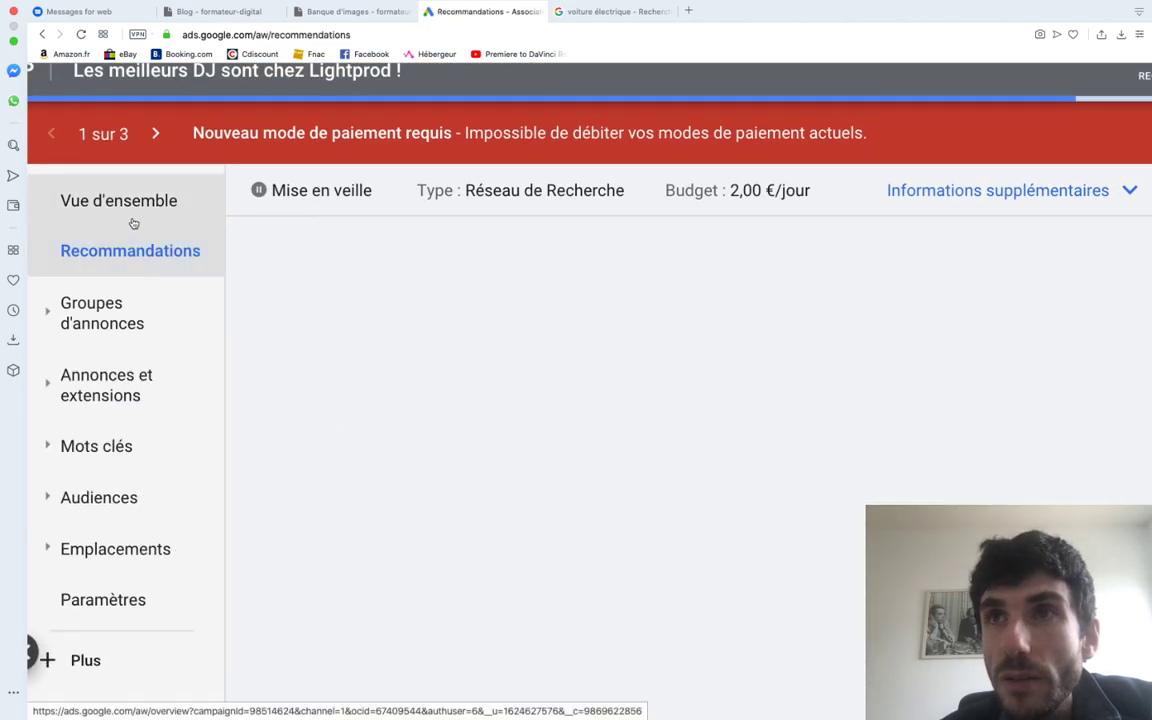
pyautogui.click(133, 222)
pyautogui.hscroll(3, 658, 432)
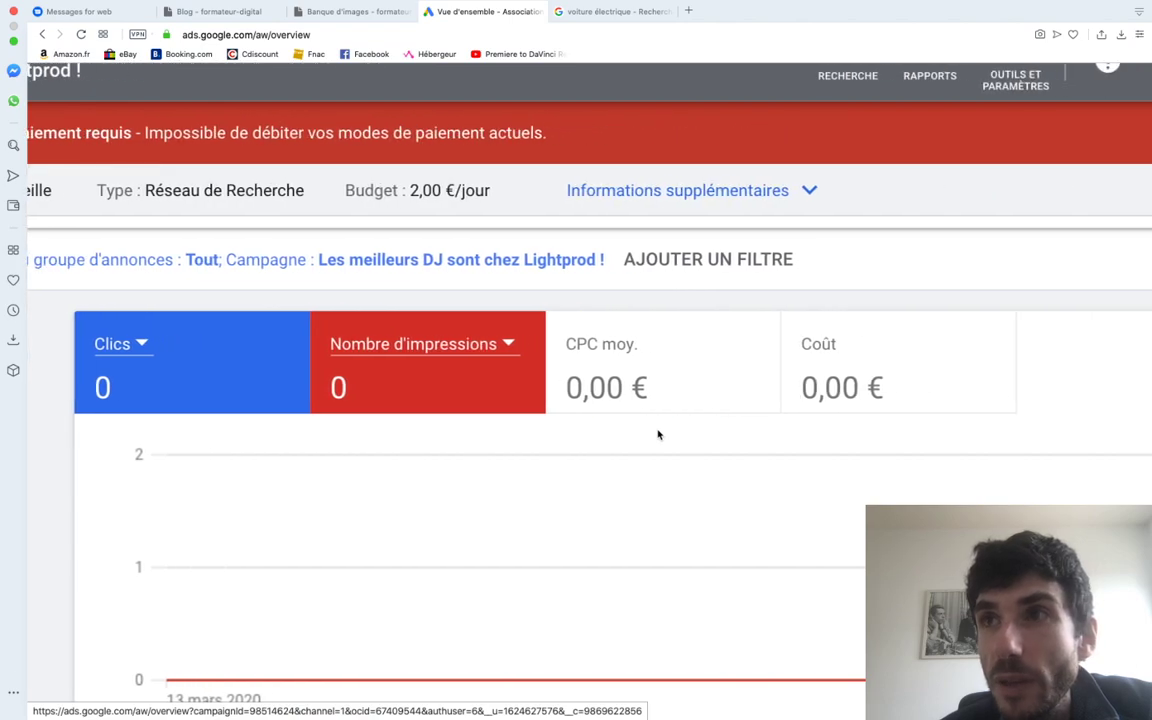
pyautogui.hscroll(-4, 658, 432)
pyautogui.click(225, 268)
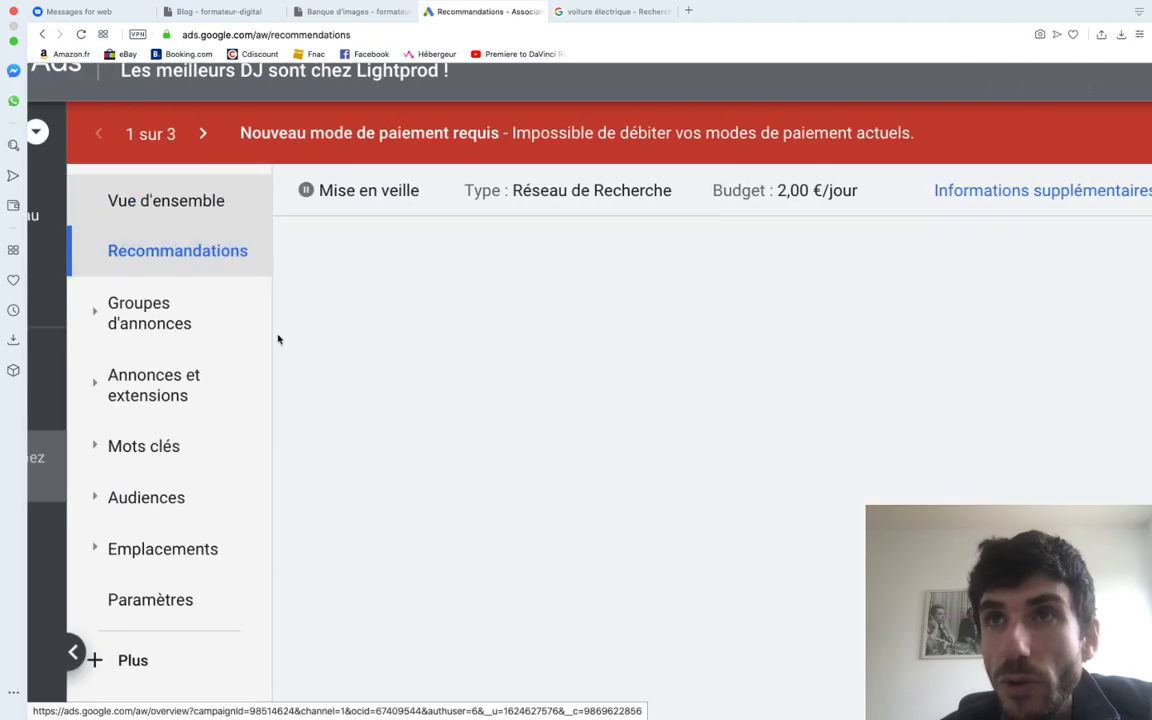
pyautogui.hscroll(3, 442, 344)
pyautogui.hscroll(2, 443, 347)
pyautogui.hscroll(-5, 443, 347)
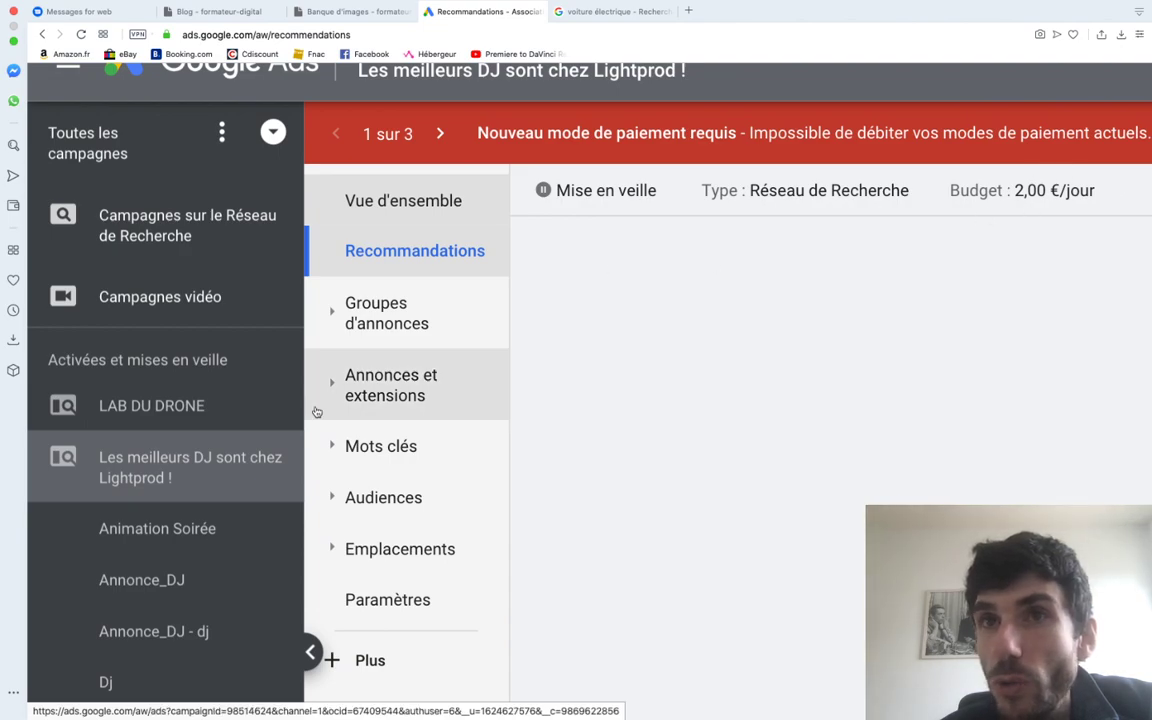
# Switch from video to Search Network campaigns and show their Campagnes list with the clicks chart
pyautogui.click(195, 295)
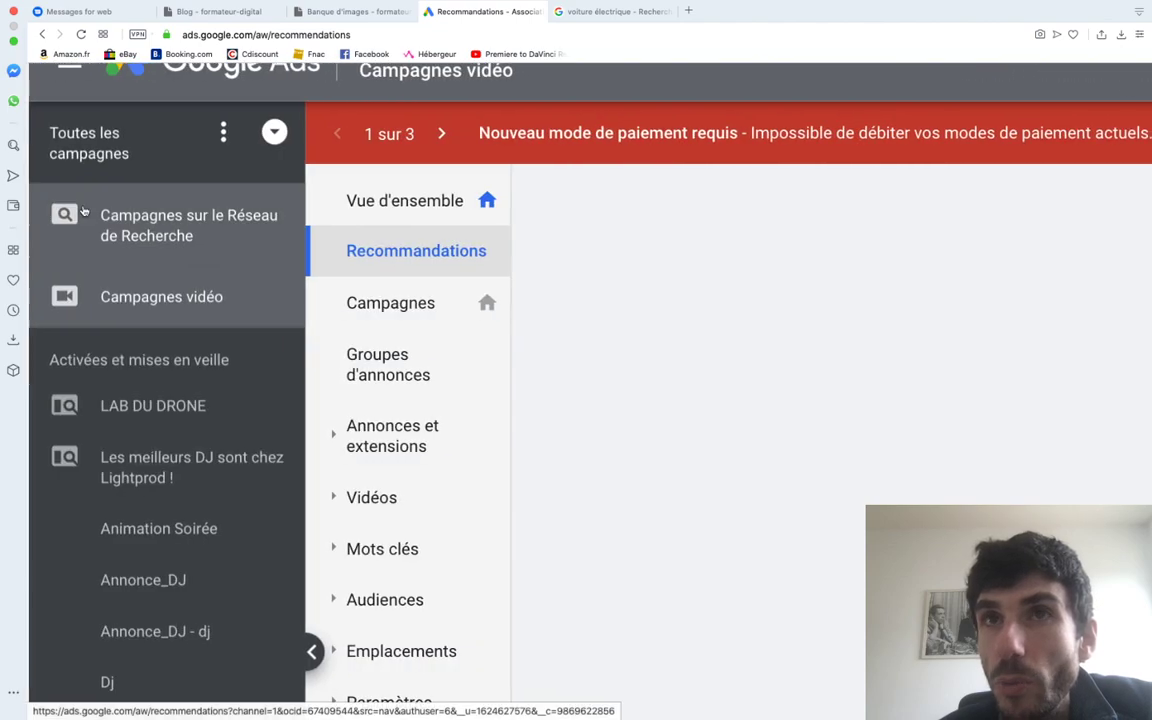
pyautogui.click(86, 213)
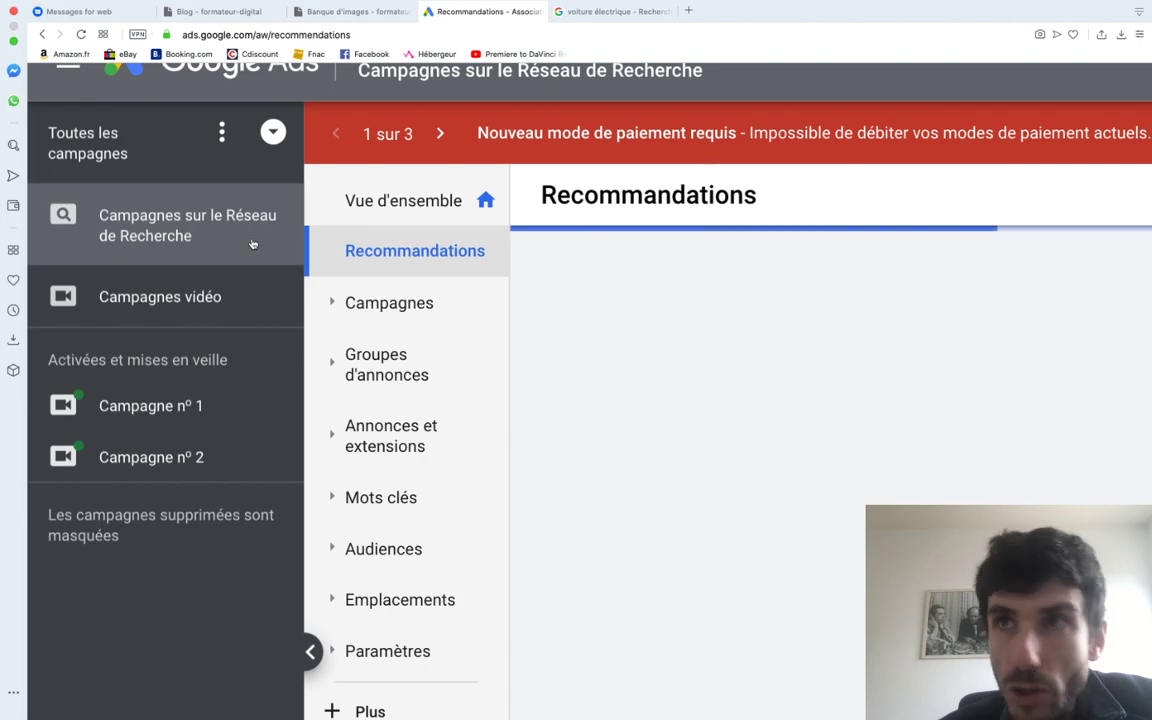
pyautogui.click(470, 295)
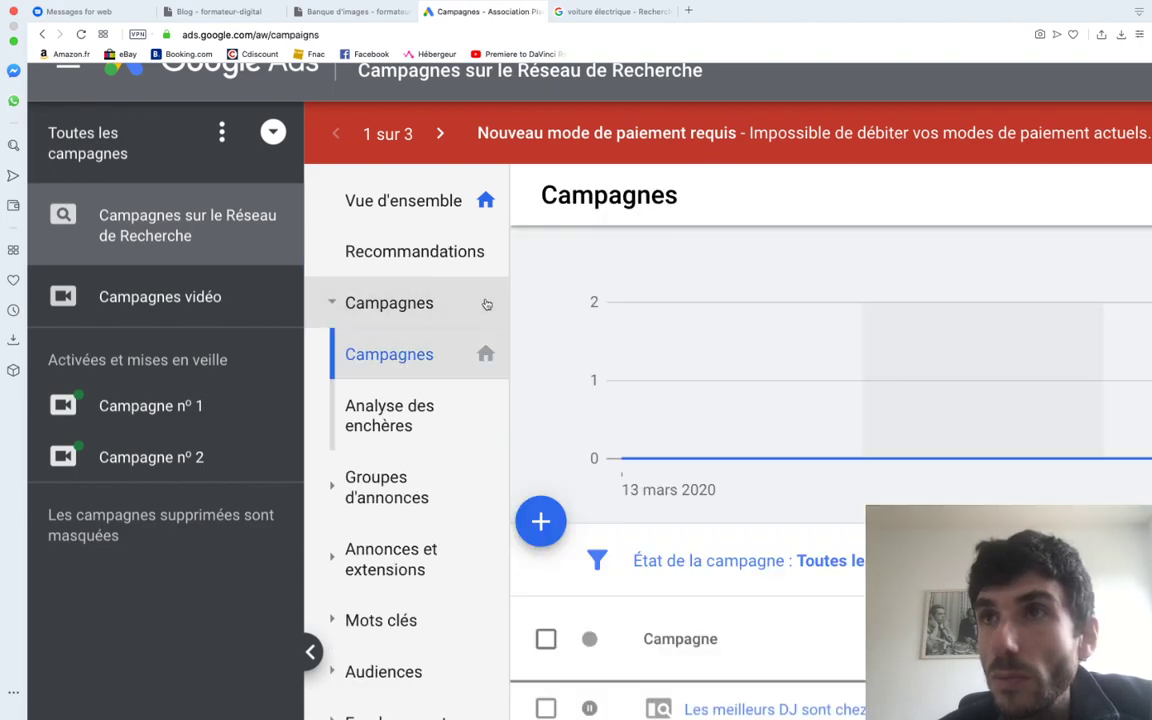
pyautogui.hscroll(2, 548, 324)
pyautogui.scroll(-5, 549, 326)
pyautogui.hscroll(2, 550, 328)
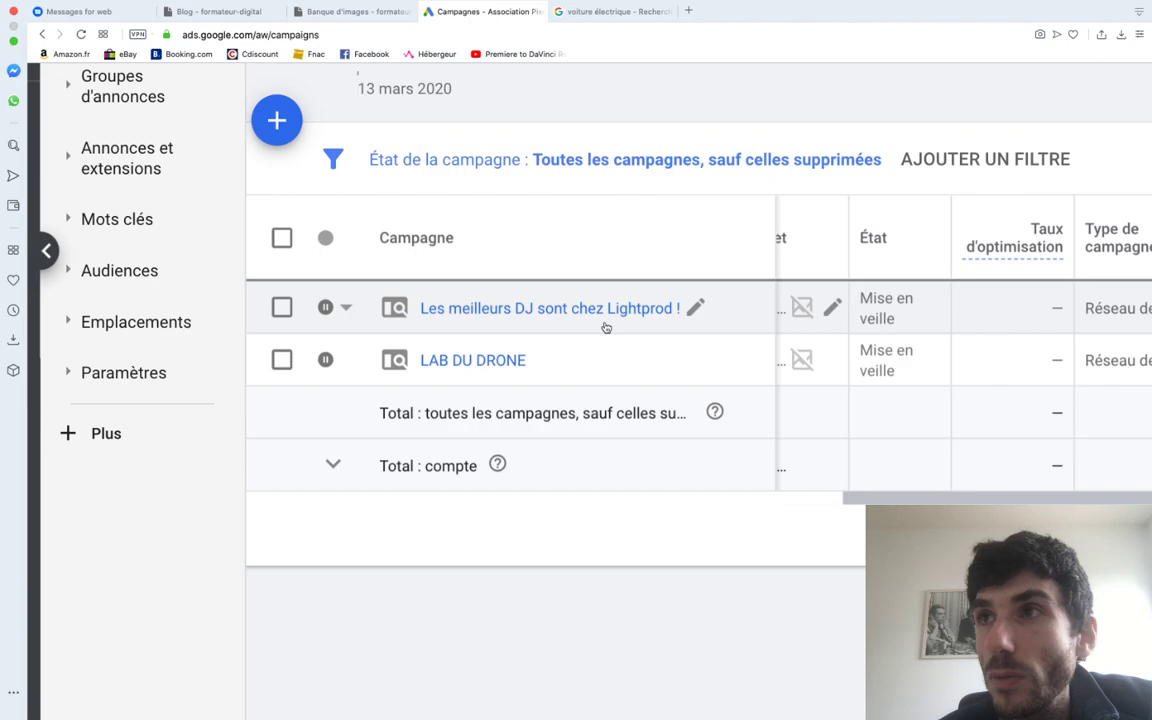
pyautogui.hscroll(10, 855, 510)
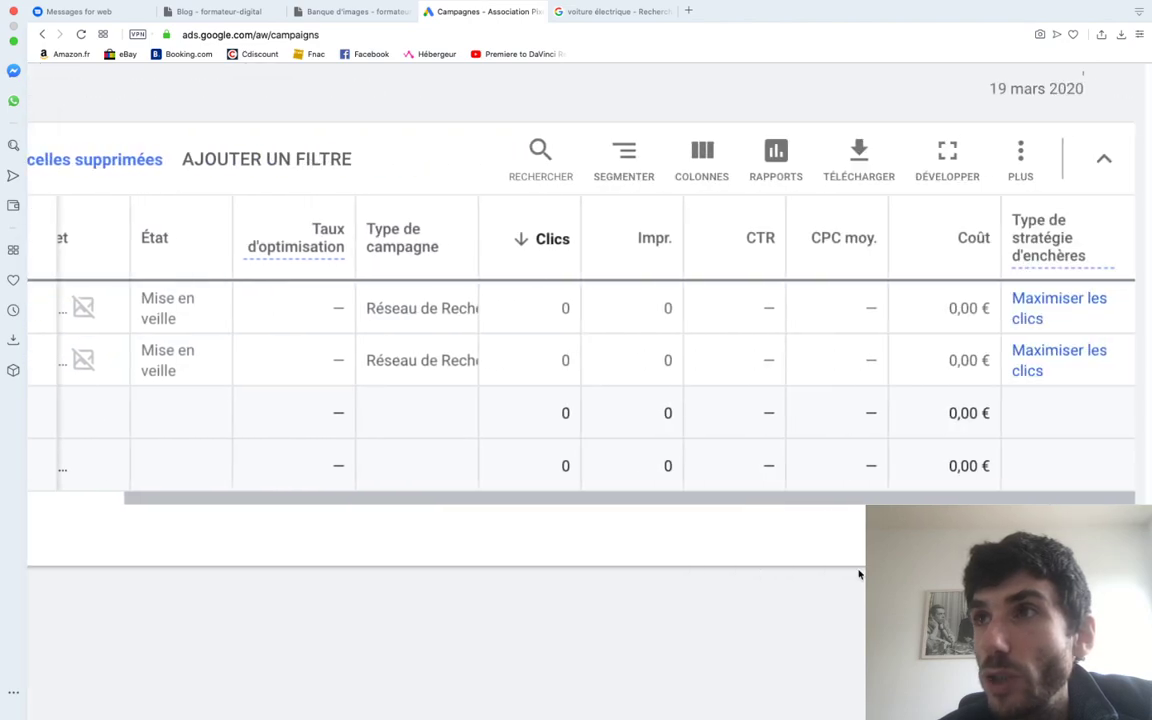
pyautogui.hscroll(-1, 627, 257)
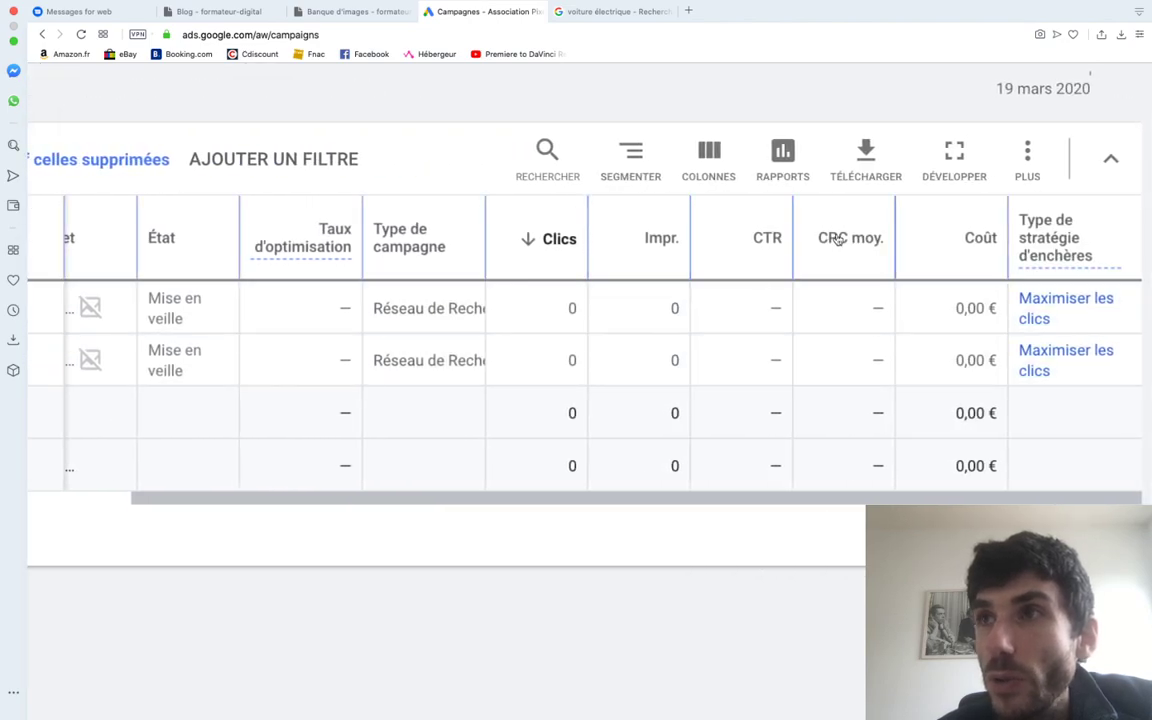
pyautogui.moveTo(846, 240)
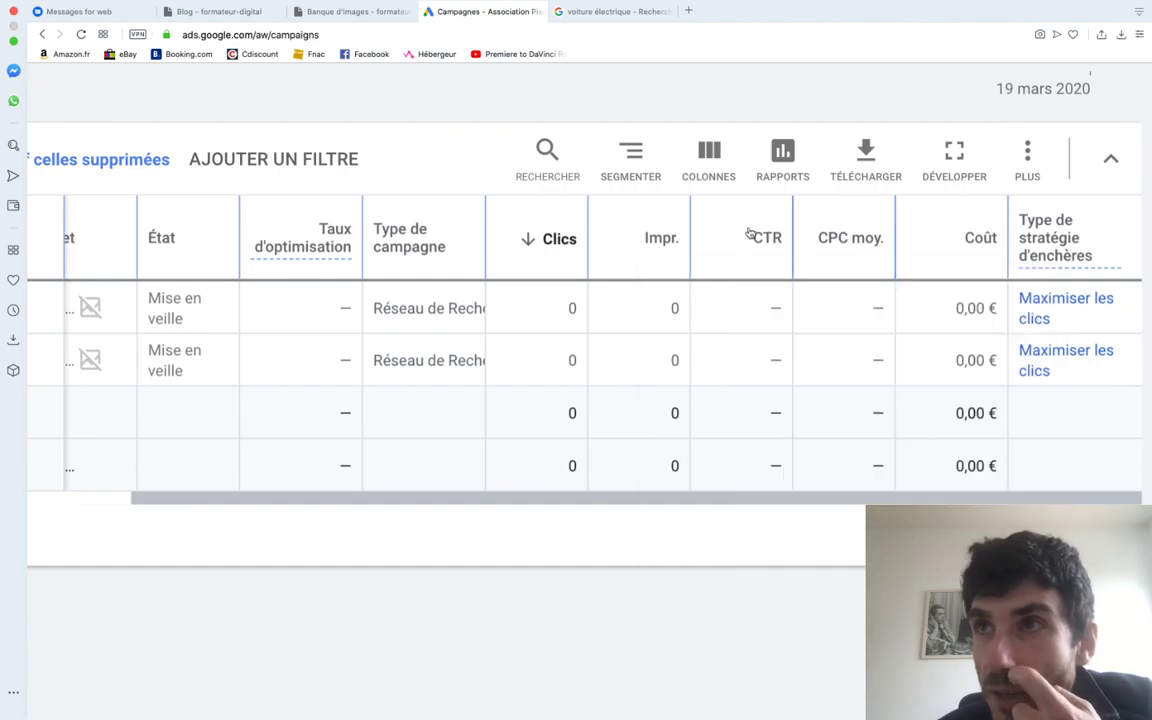
pyautogui.click(666, 236)
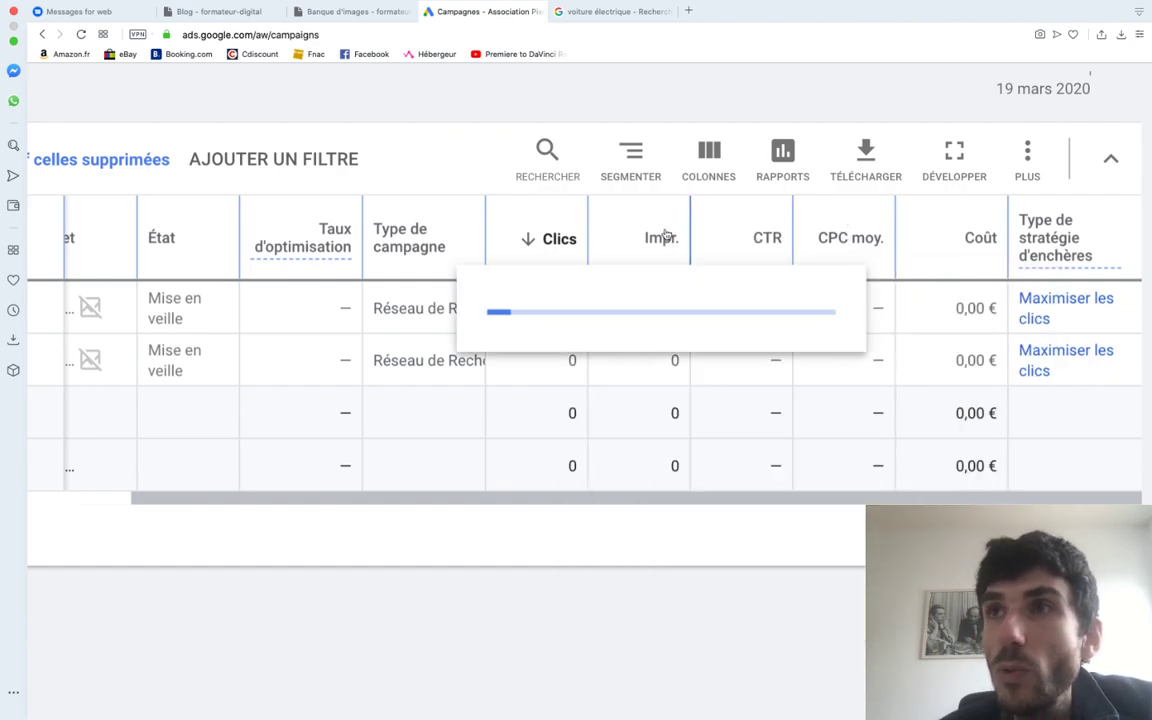